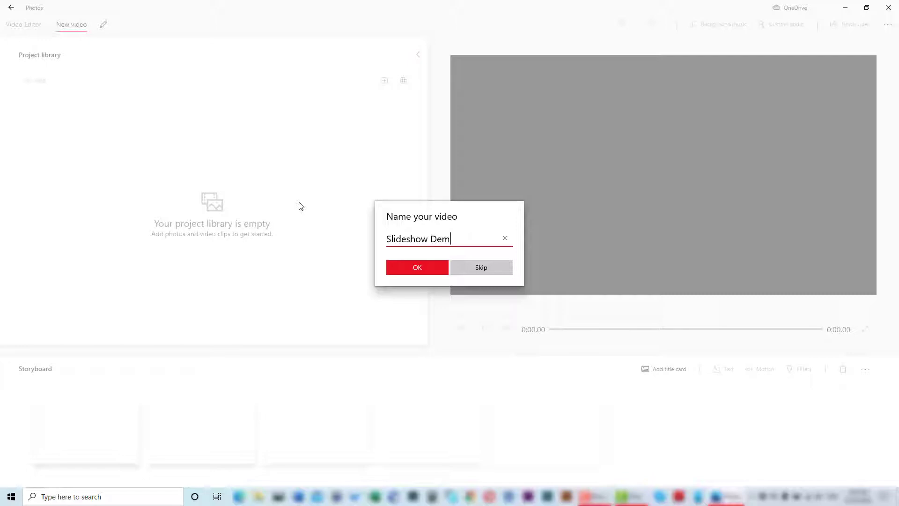
Name the video "Slideshow Demo" and import every file from the Desktop folder Video Editor Demo into the project library.
left_click(399, 267)
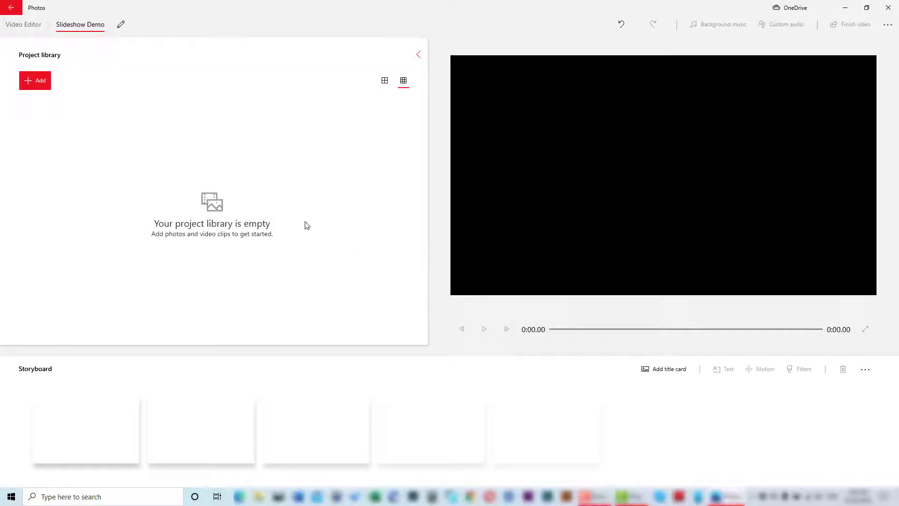
left_click(39, 82)
left_click(34, 104)
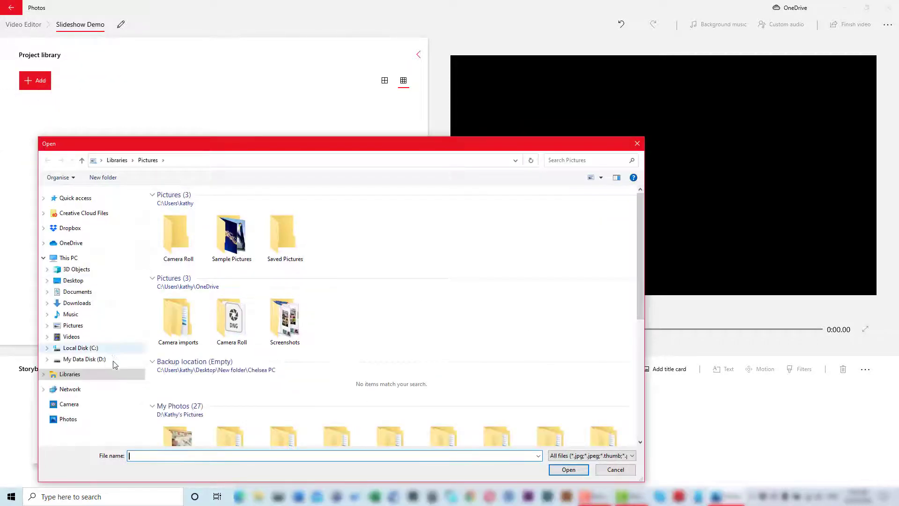
left_click(71, 280)
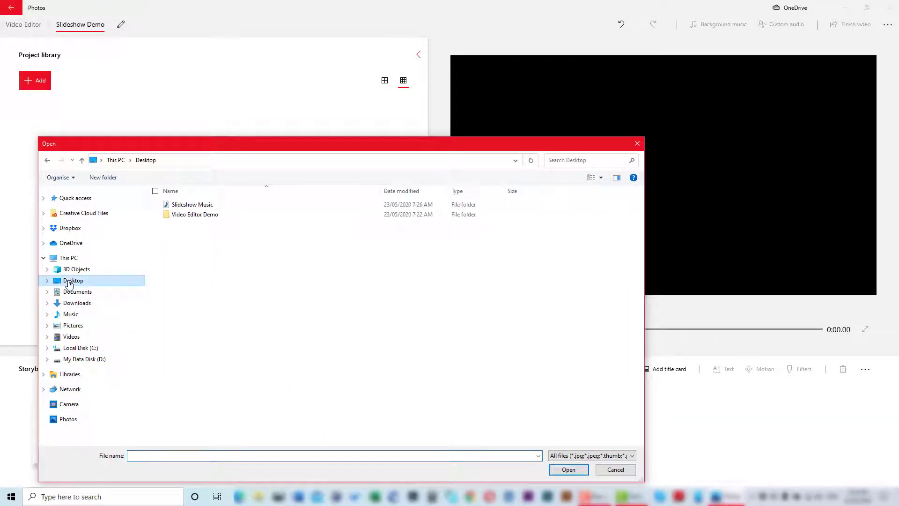
double_click(171, 214)
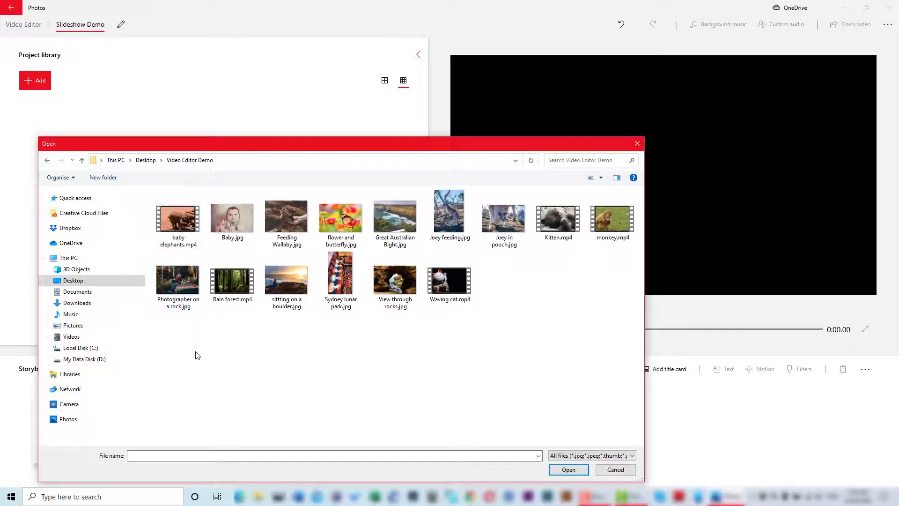
key("ctrl+a")
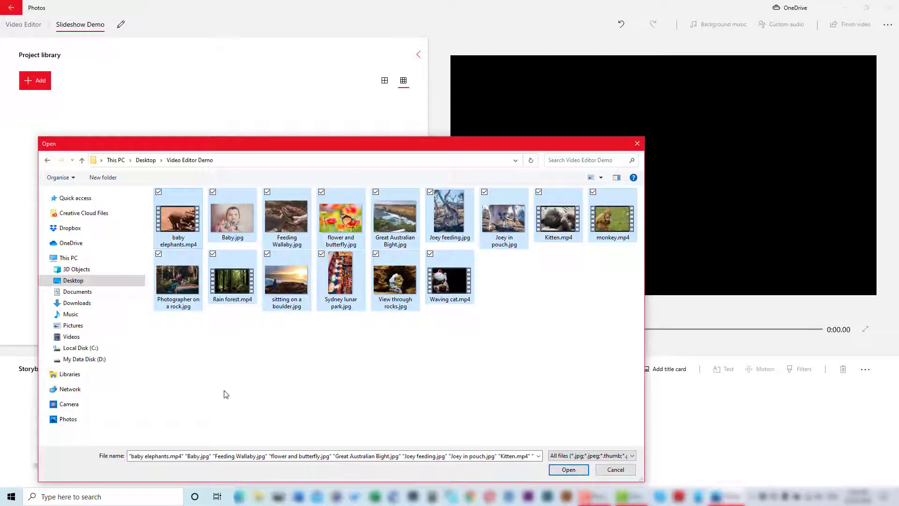
left_click(569, 470)
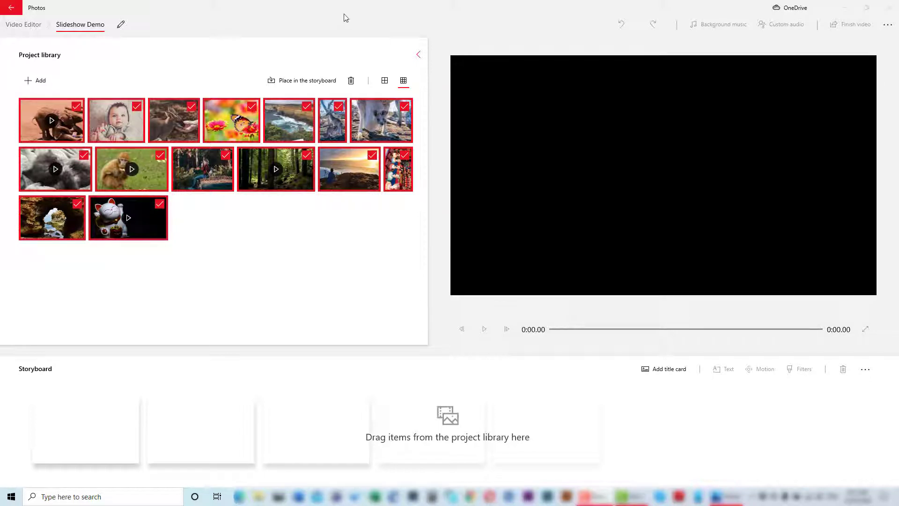
left_click(369, 84)
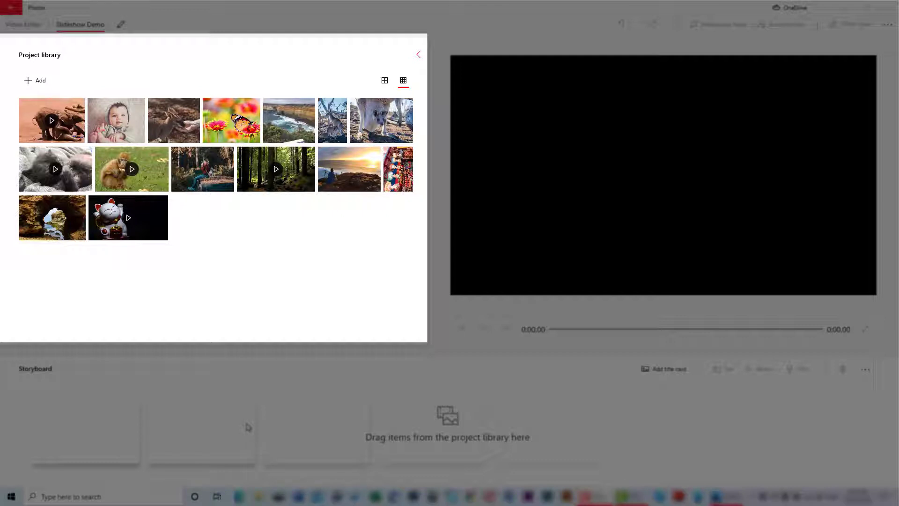
Show the project library with larger thumbnails and return to small ones, and collapse and reopen the library pane.
left_click(384, 81)
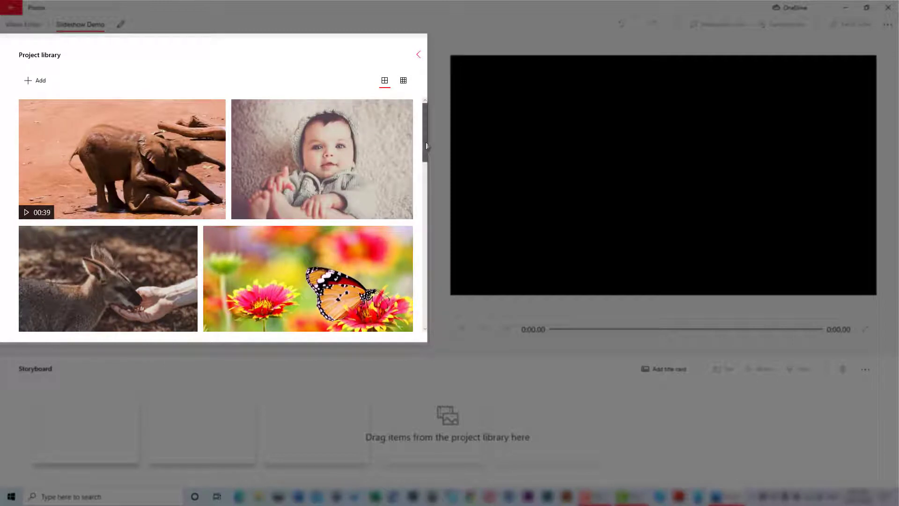
left_click_drag(427, 147, 414, 122)
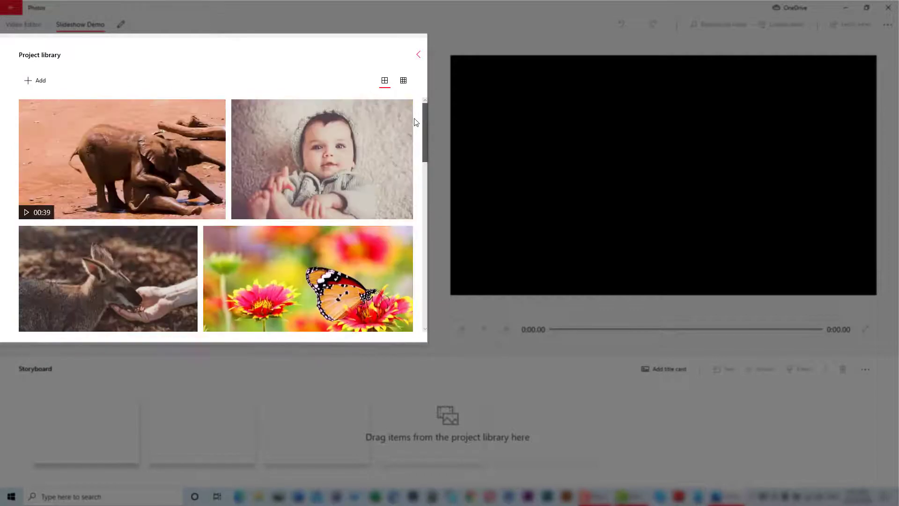
left_click(402, 81)
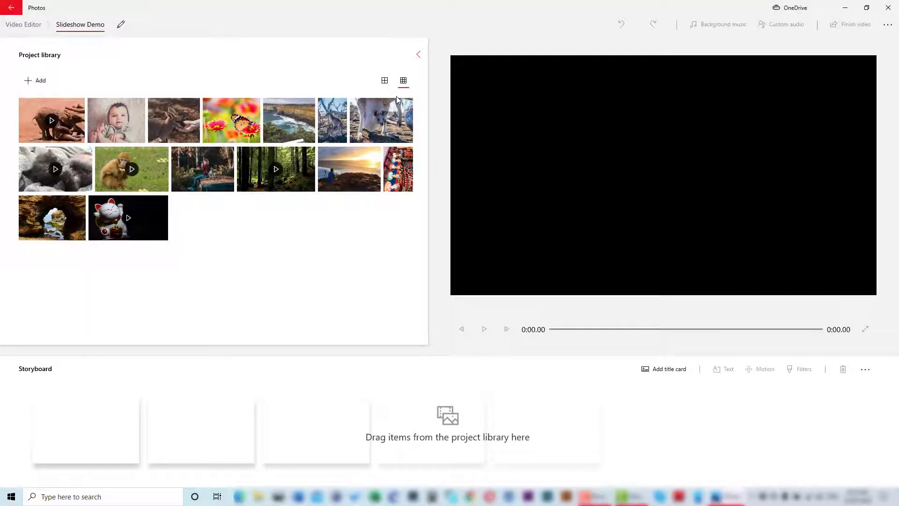
left_click(419, 55)
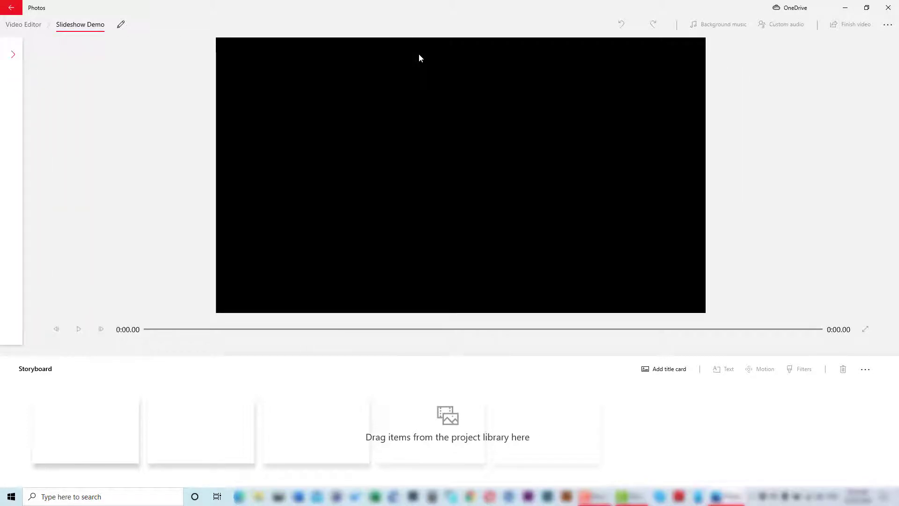
left_click(13, 53)
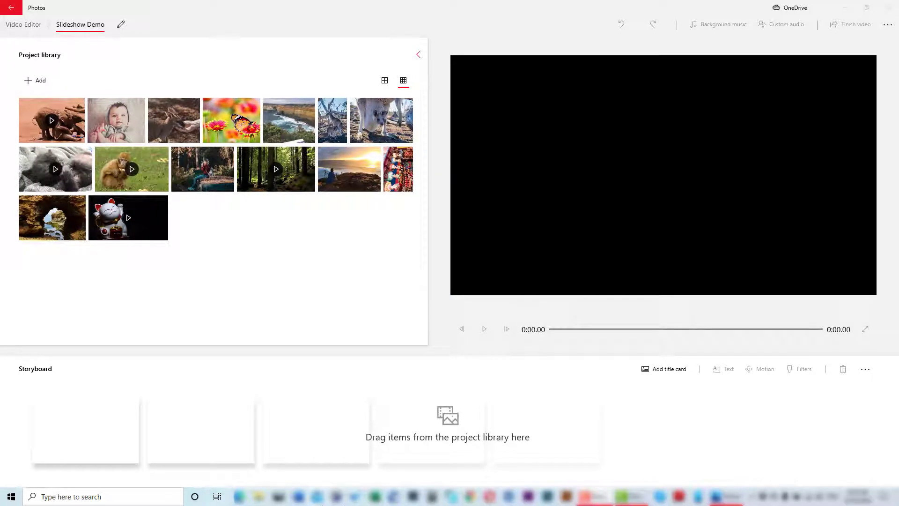
Place the baby elephants video, the baby photo and the wallaby feeding photo in the storyboard.
left_click(75, 120)
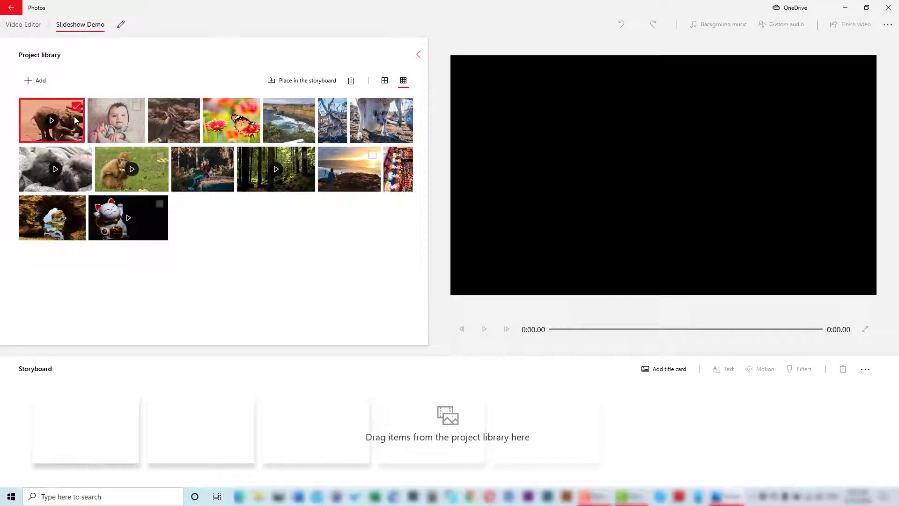
left_click(121, 119)
left_click(167, 127)
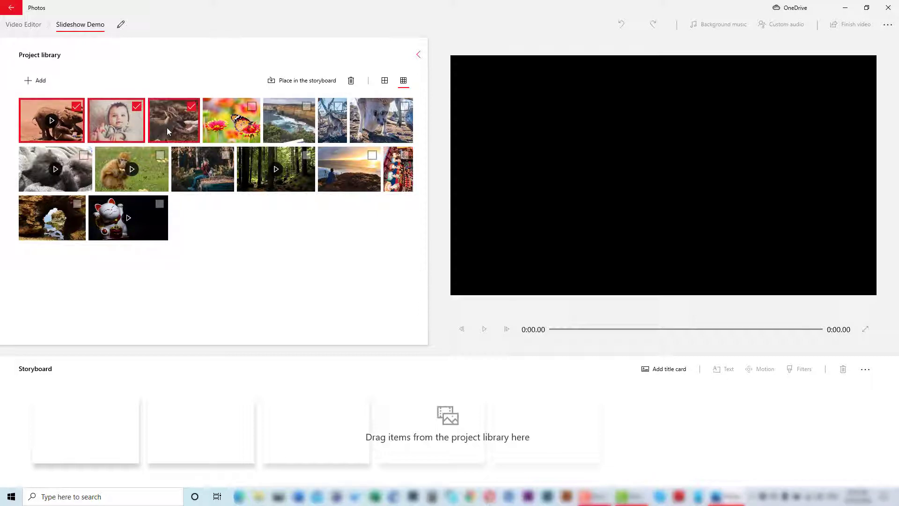
left_click(300, 82)
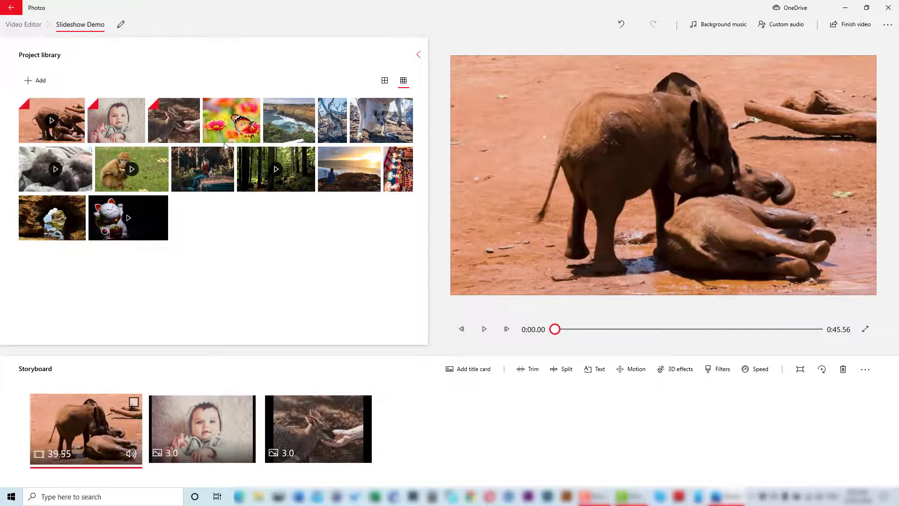
Add all remaining library items, from the butterfly photo to the waving cat video, to the end of the storyboard.
left_click(240, 127)
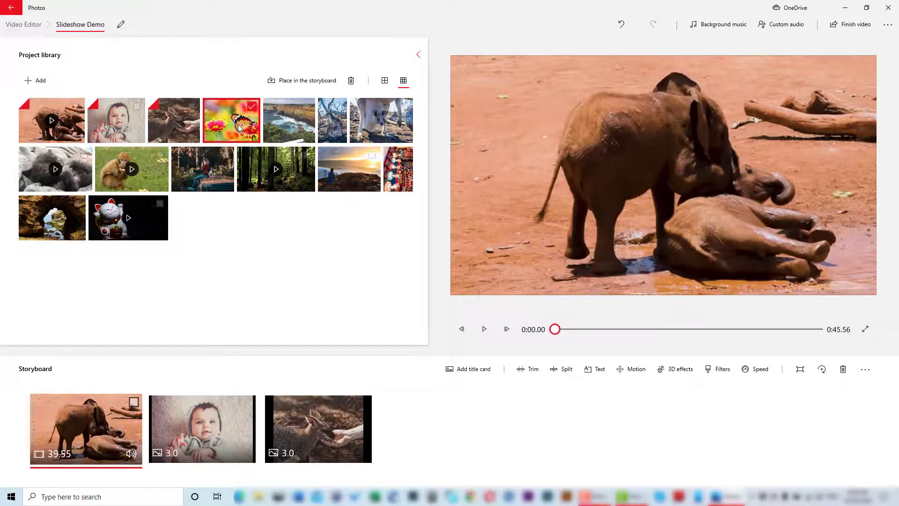
left_click(281, 127)
left_click(333, 126)
left_click(380, 126)
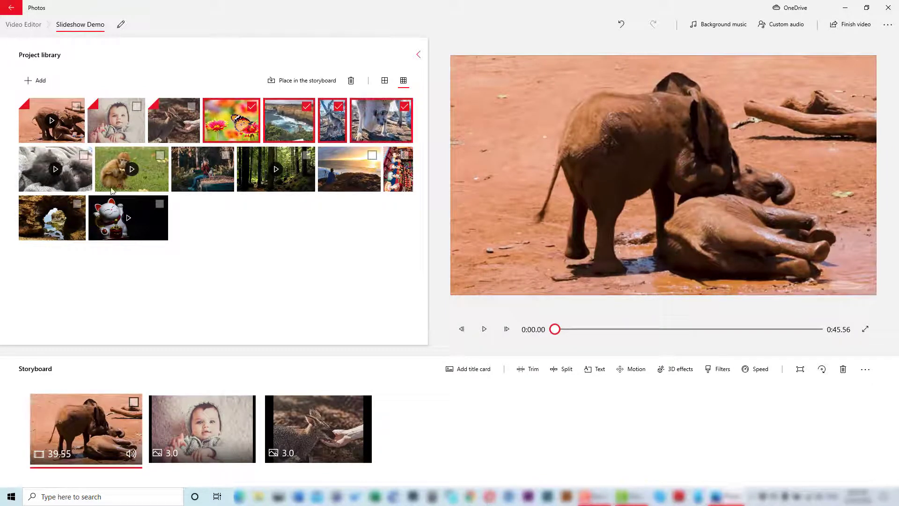
left_click(57, 166)
left_click(135, 173)
left_click(202, 166)
left_click(276, 163)
left_click(348, 164)
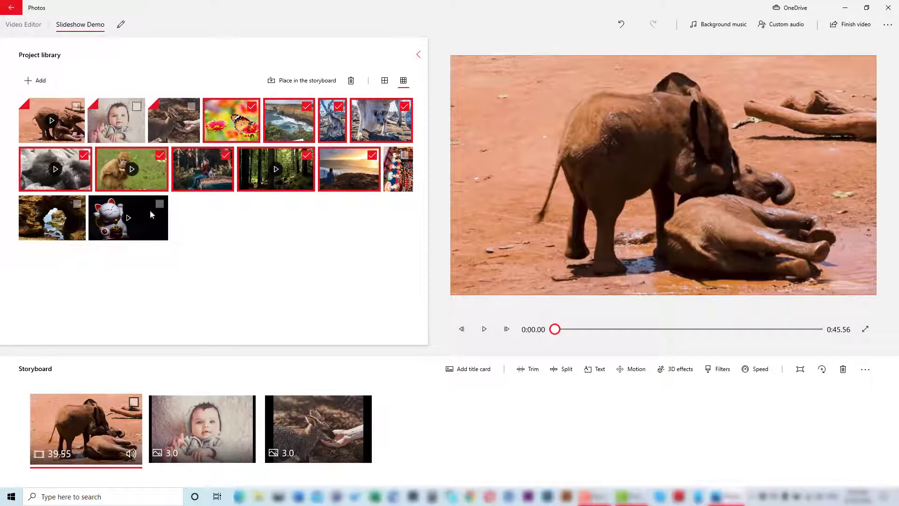
left_click(398, 168)
left_click(63, 212)
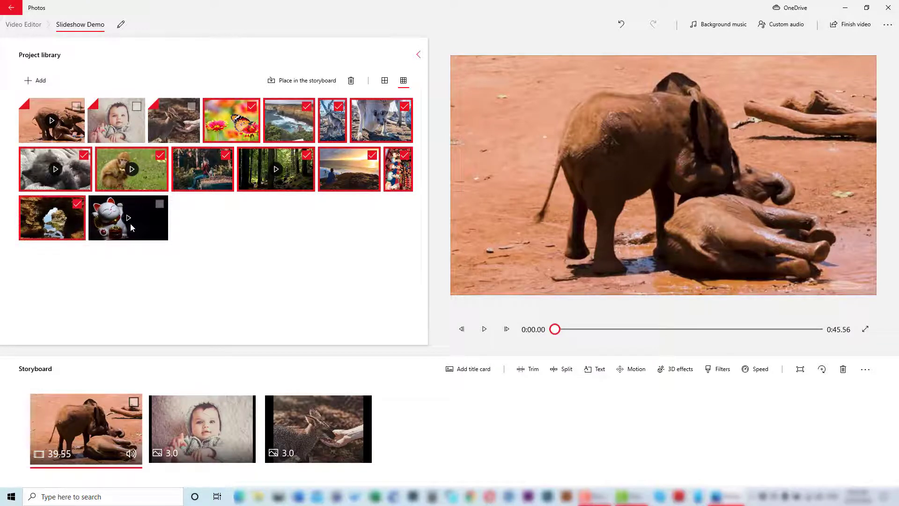
left_click(130, 223)
left_click_drag(157, 173, 452, 451)
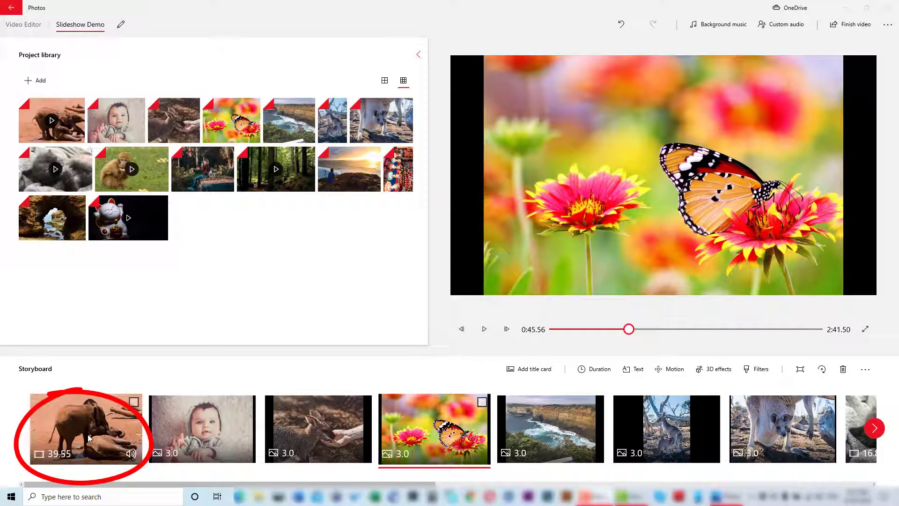
Reorder the storyboard so the butterfly photo is third and the wallaby photo follows the coastal cliff photo.
left_click(131, 454)
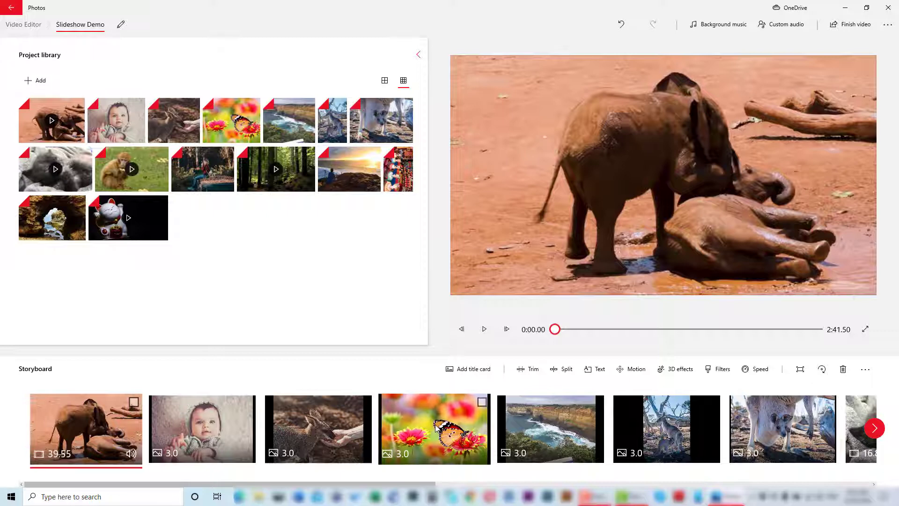
left_click_drag(436, 427, 331, 435)
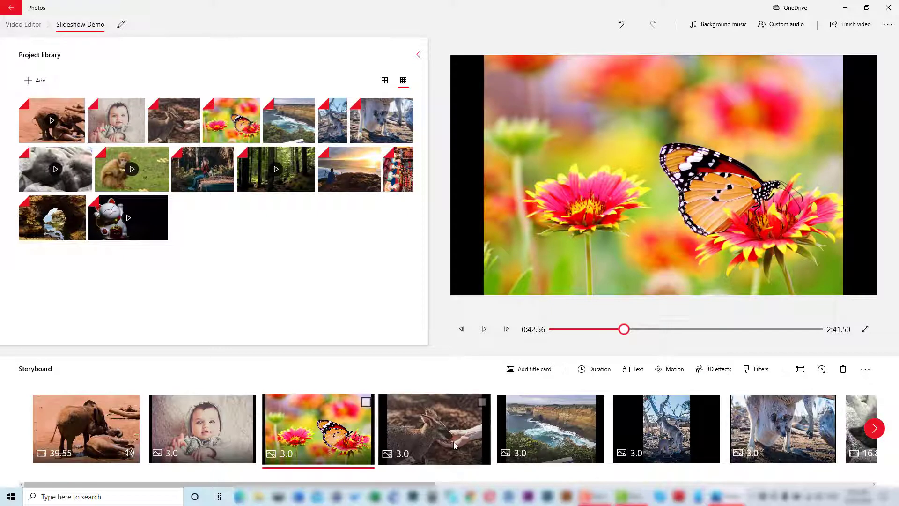
left_click_drag(451, 442, 575, 440)
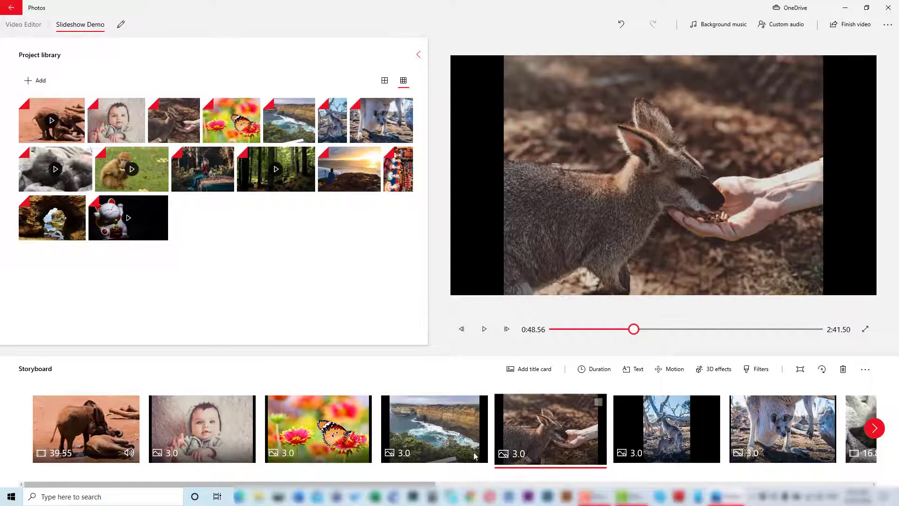
Remove the coastal cliff photo from the storyboard and reinsert it from the project library between the butterfly and wallaby photos.
left_click(481, 404)
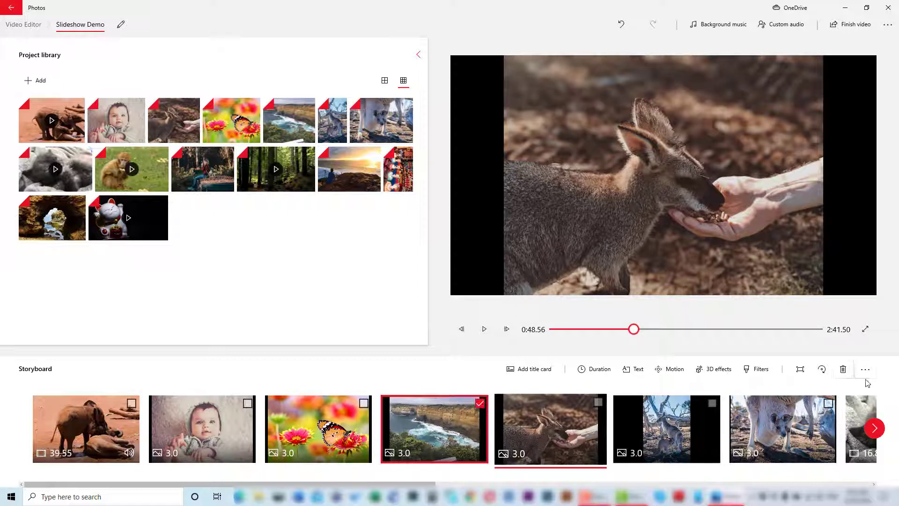
left_click(844, 373)
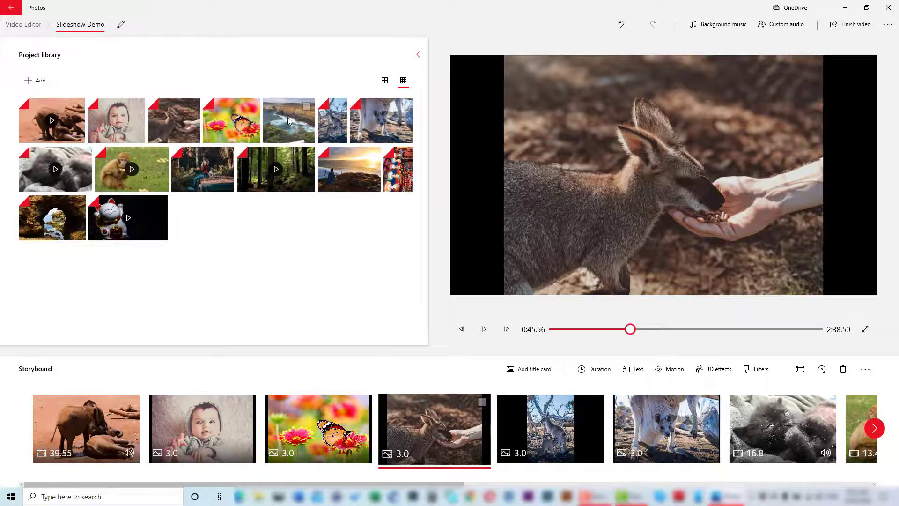
left_click_drag(307, 216, 439, 440)
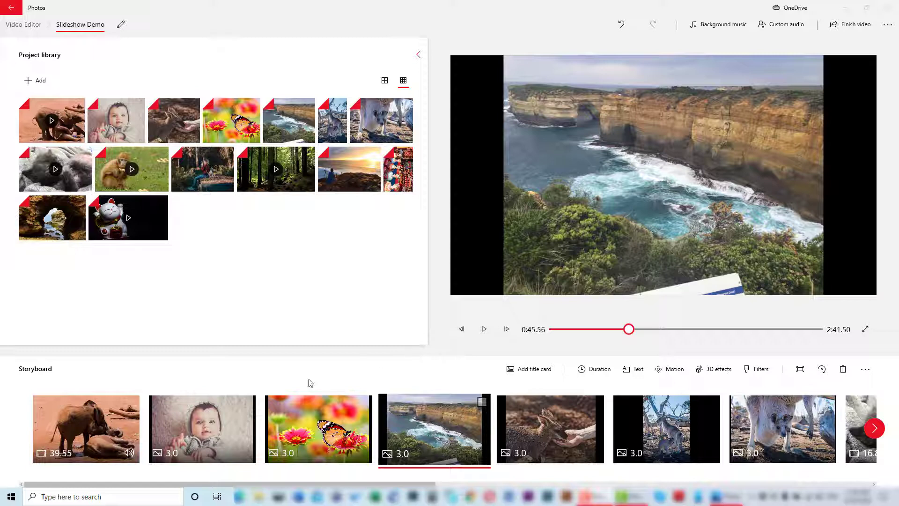
Add a title card before the elephant clip and set its text to "Slideshow Demo".
left_click(65, 435)
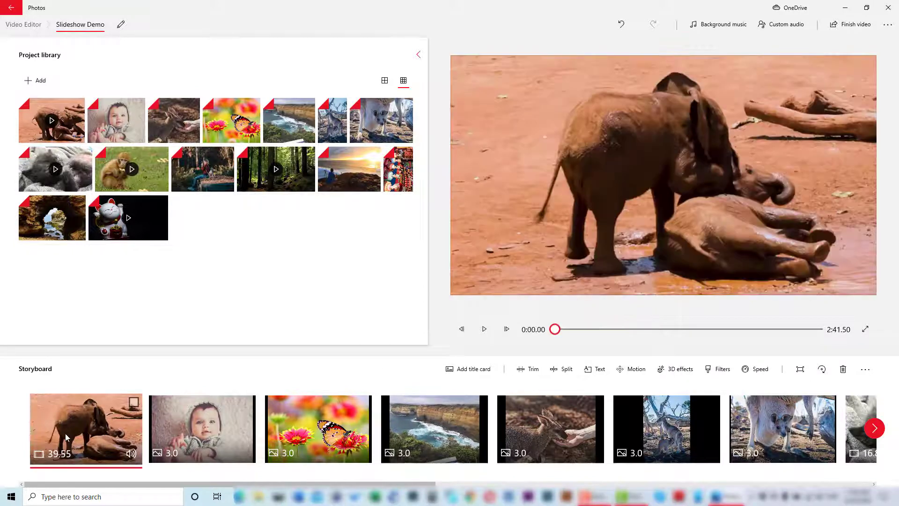
left_click(471, 370)
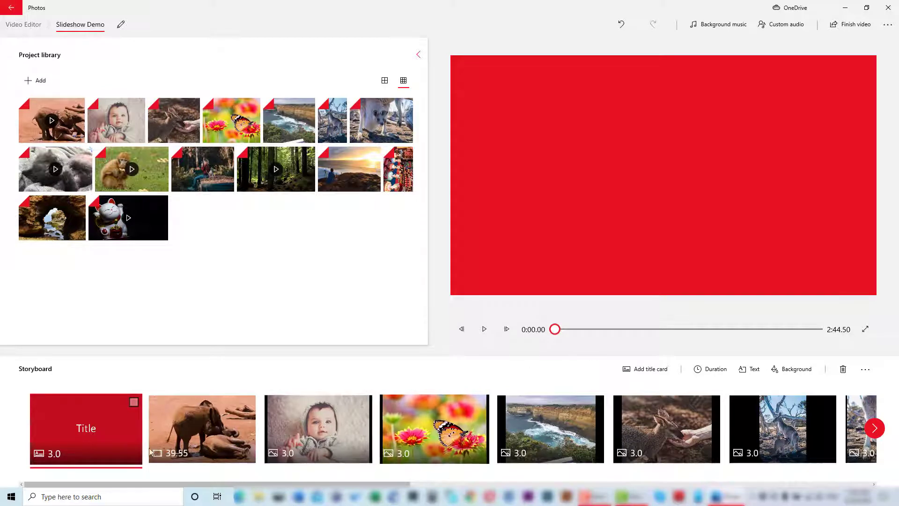
left_click(748, 369)
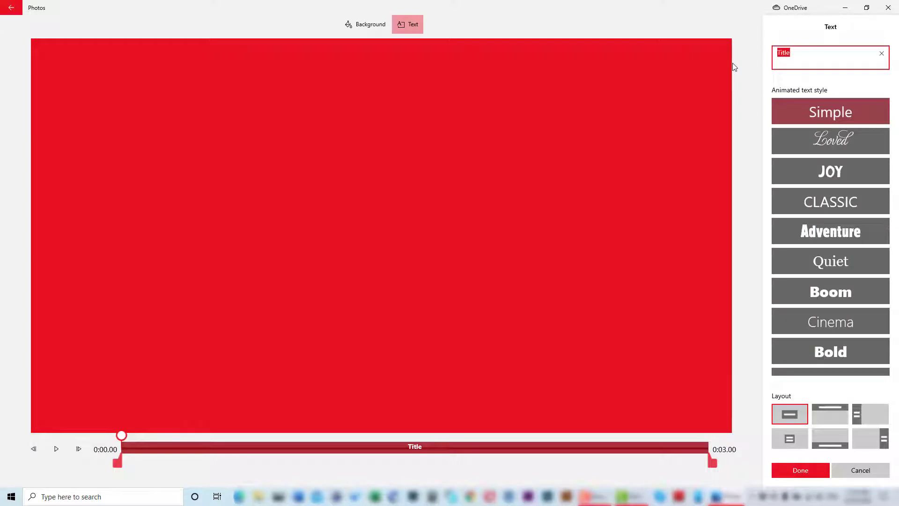
type("Slideshow")
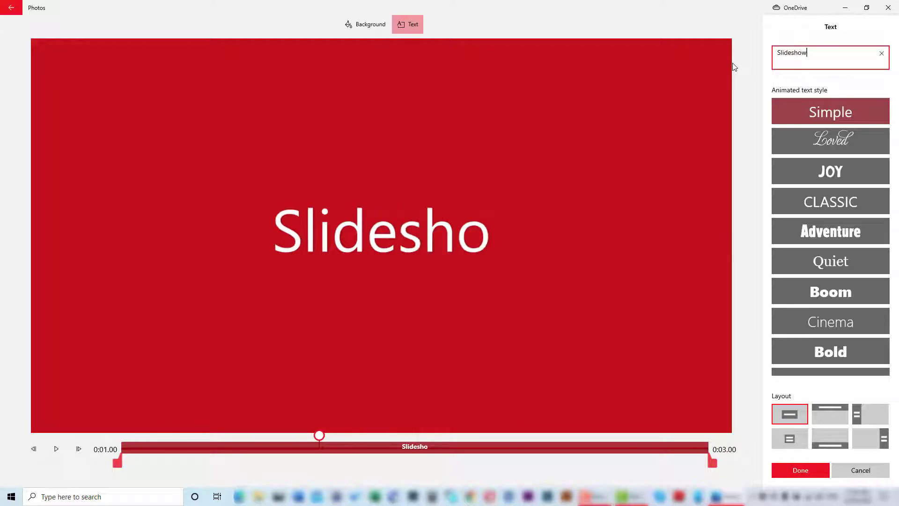
type(" Demo")
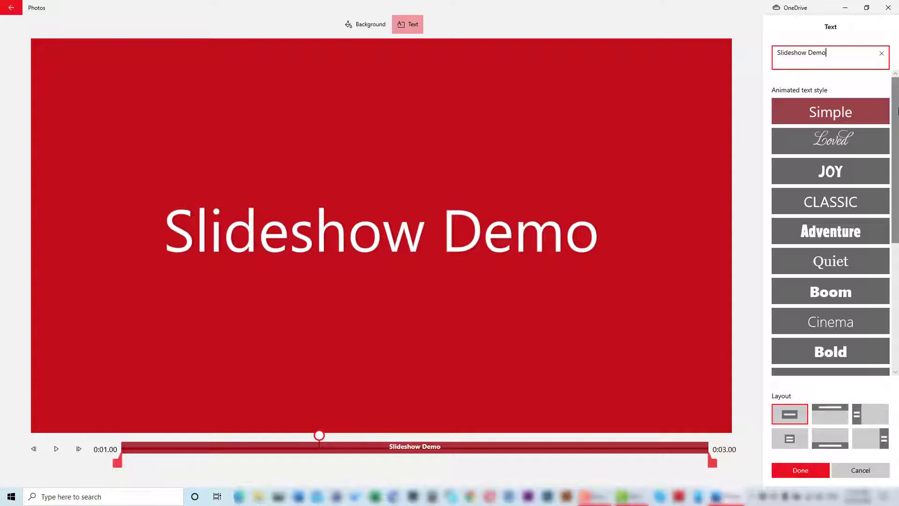
Apply the Electric animated text style to the title card's text.
scroll(898, 111, "down", 4)
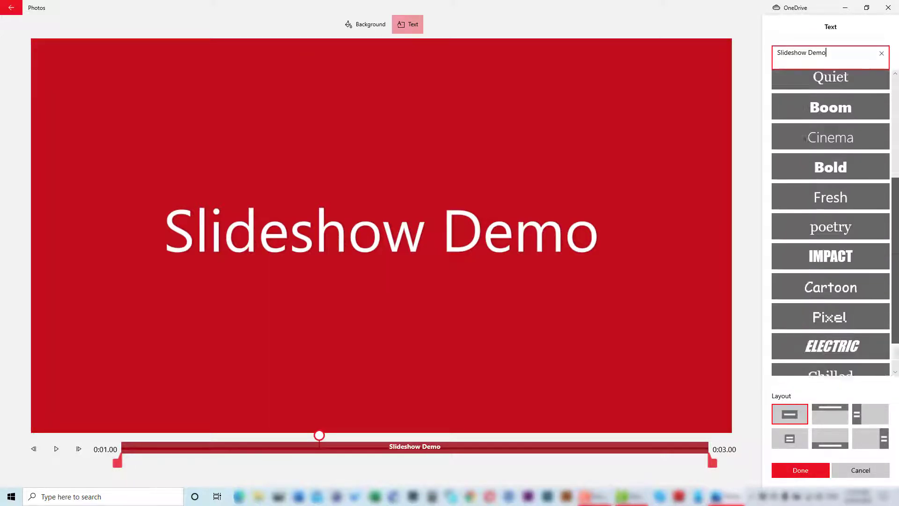
left_click_drag(897, 258, 898, 283)
left_click(831, 300)
Return to the start of the title card and play a preview of its text animation.
left_click_drag(319, 435, 194, 435)
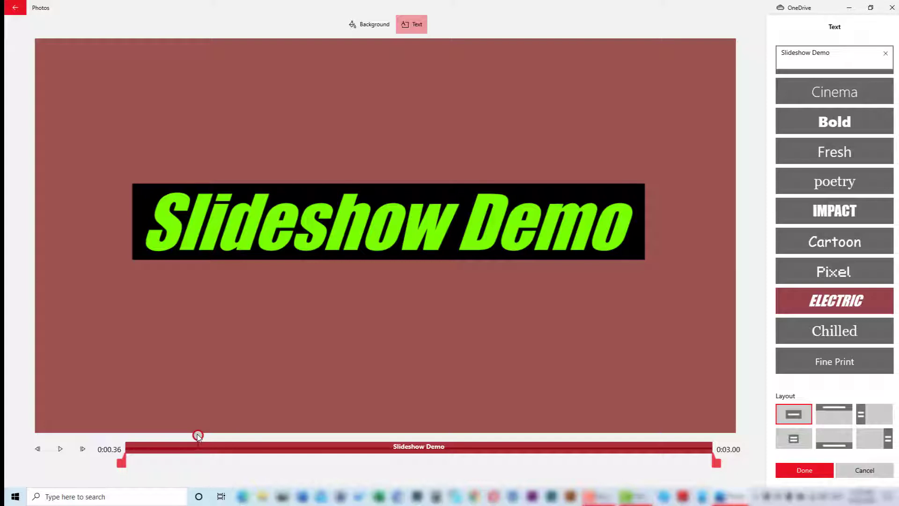
left_click_drag(197, 436, 86, 442)
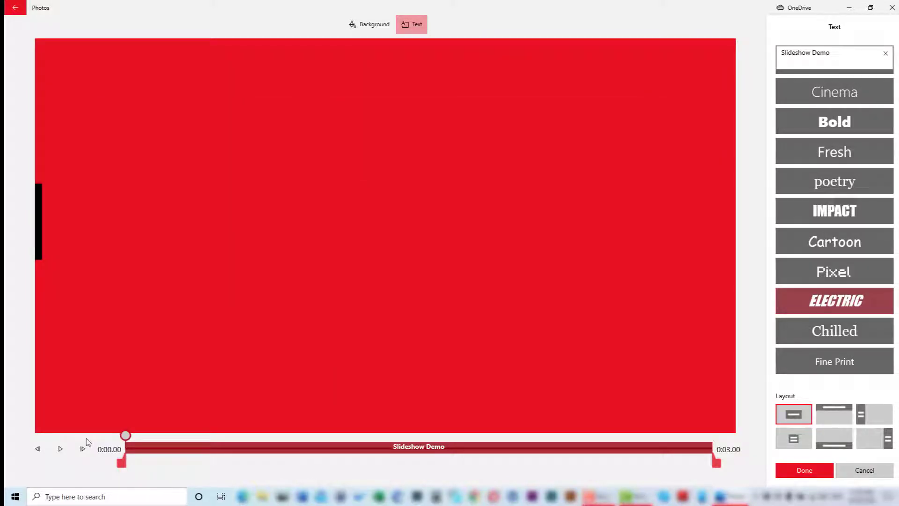
left_click(60, 449)
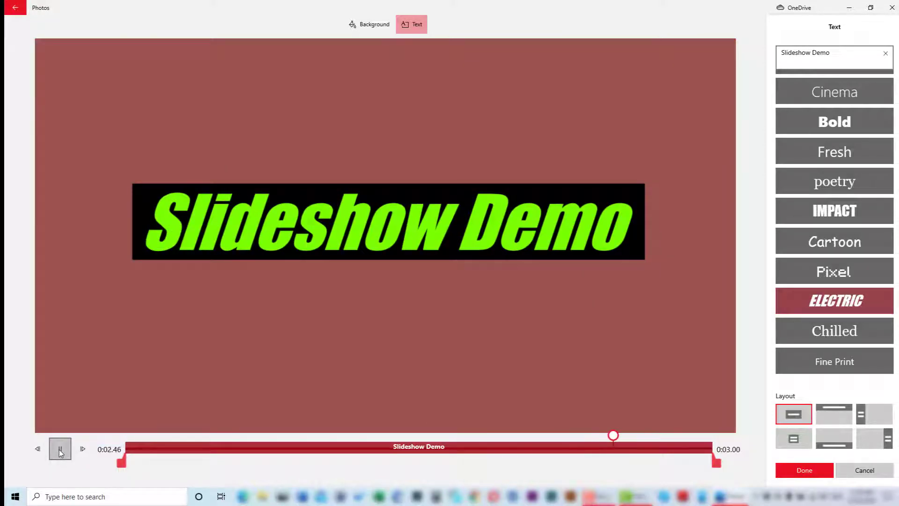
Try the Impact animated text style on the title card and preview its animation from the start.
left_click(841, 212)
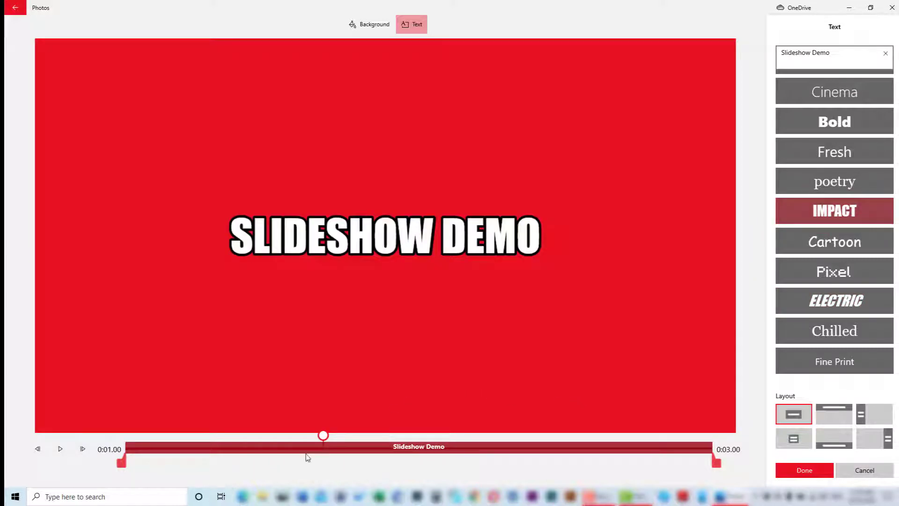
left_click_drag(323, 435, 104, 453)
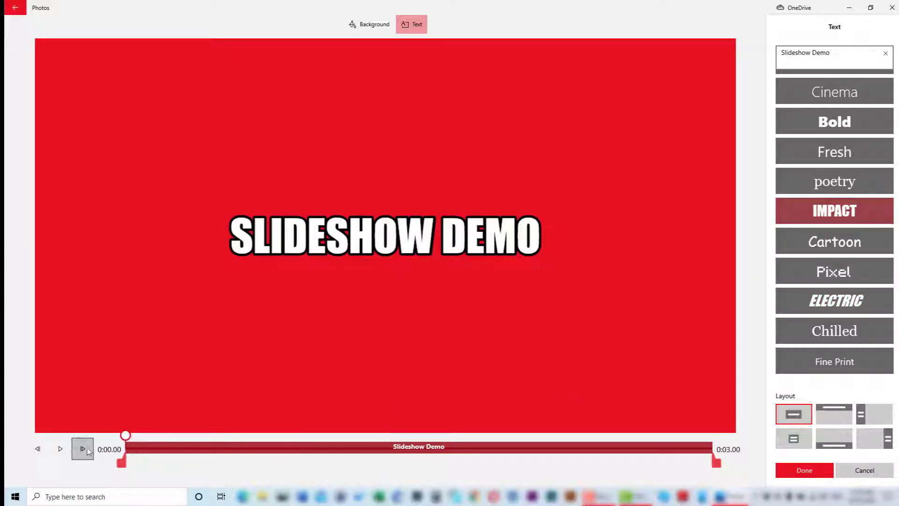
left_click(60, 449)
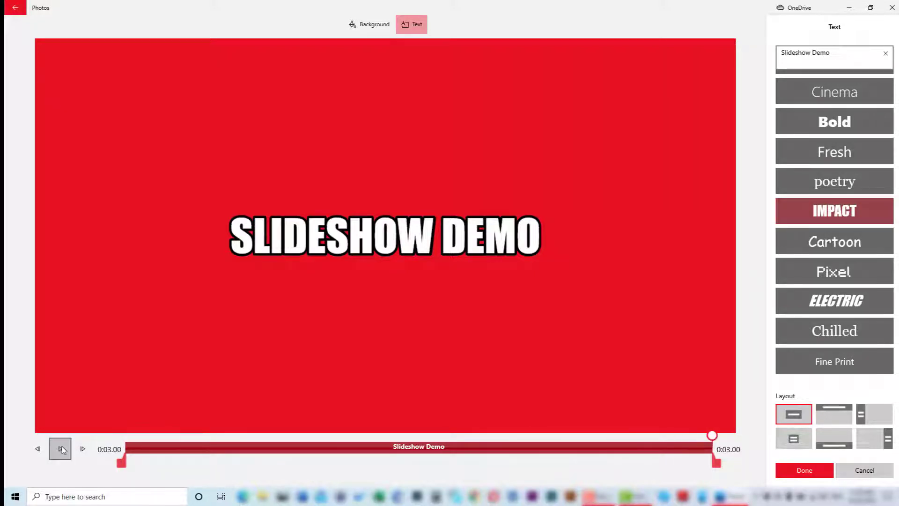
Apply the Bold animated text style to the title card and preview its animation from the start.
left_click(839, 120)
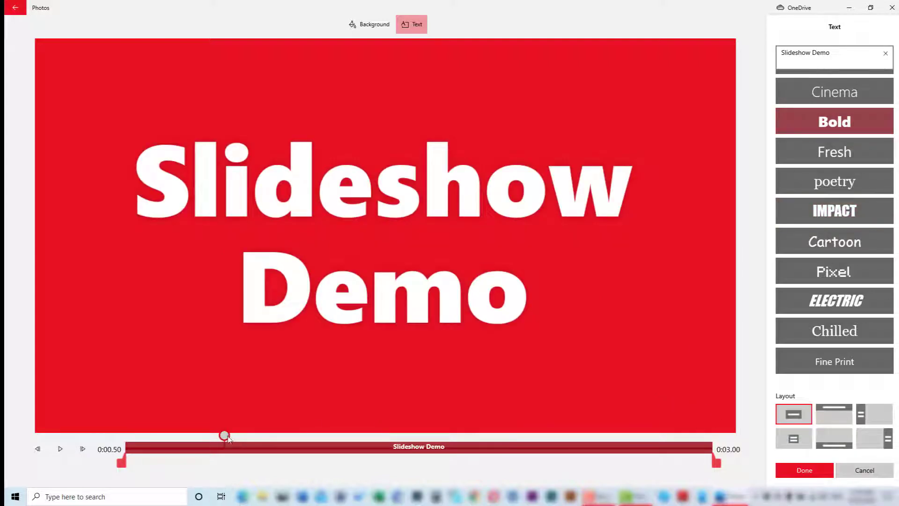
left_click_drag(224, 436, 89, 456)
left_click(60, 448)
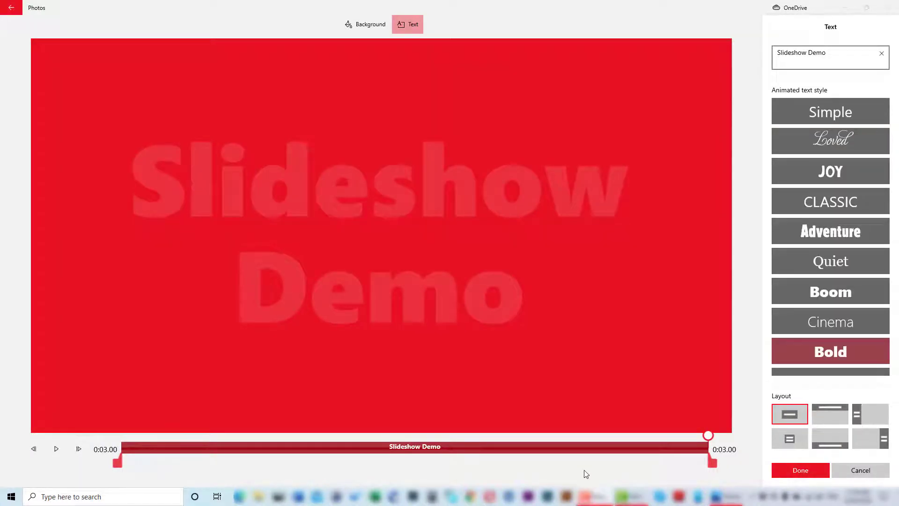
Try the Title 2, top, bottom, left and right text layouts on the title card.
left_click(787, 438)
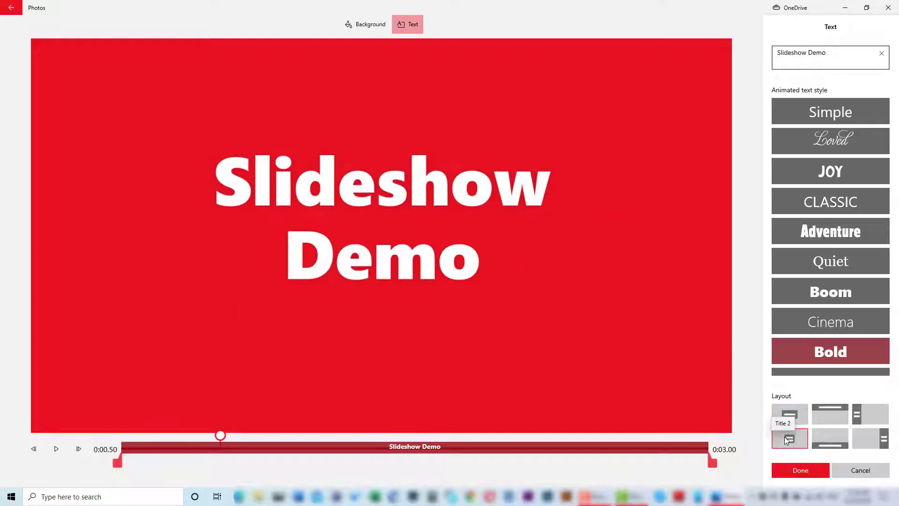
left_click(830, 414)
left_click(834, 436)
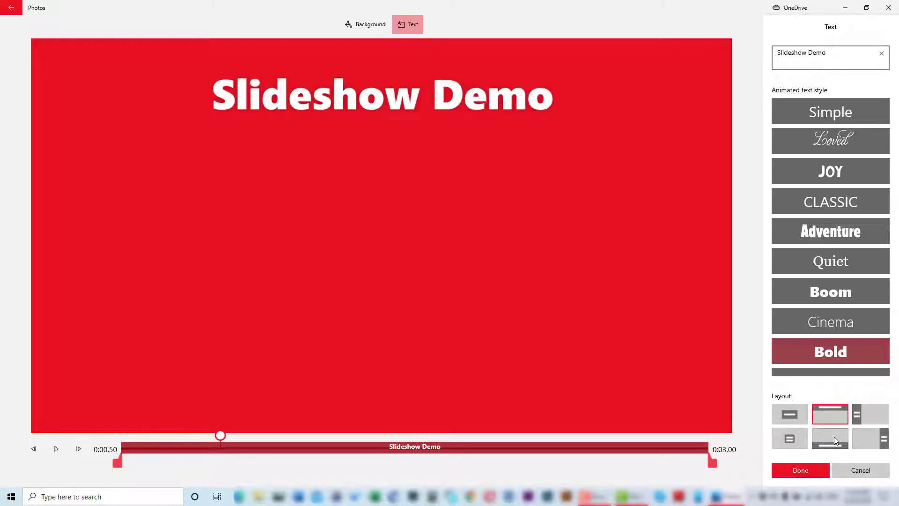
left_click(869, 415)
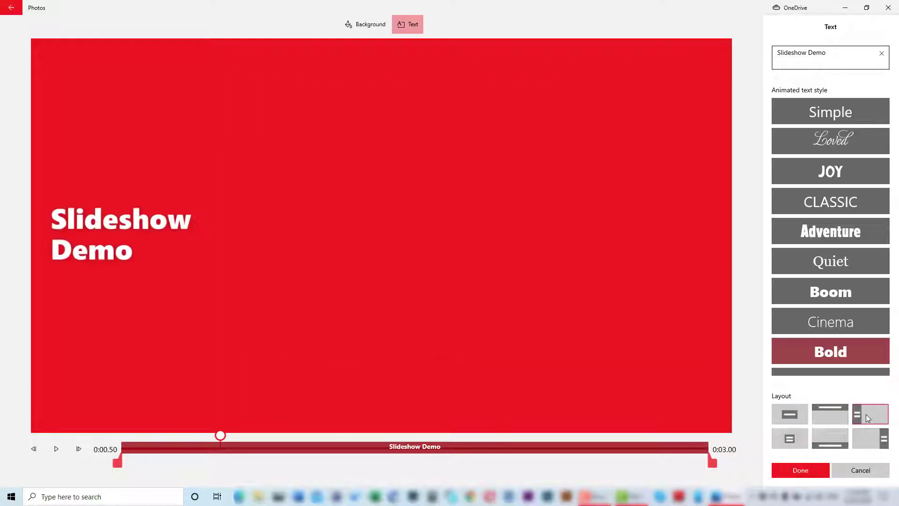
left_click(866, 439)
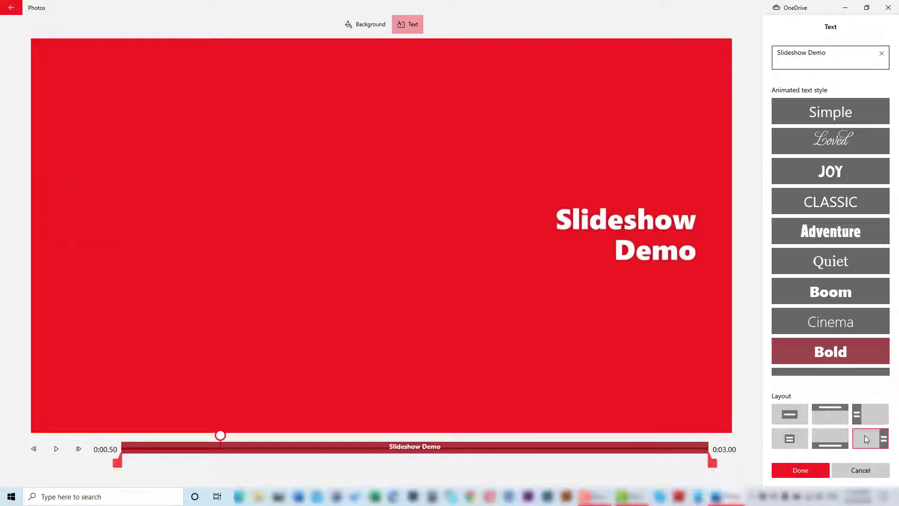
Set the title card's text layout to Title 1 and save the text changes.
left_click(795, 416)
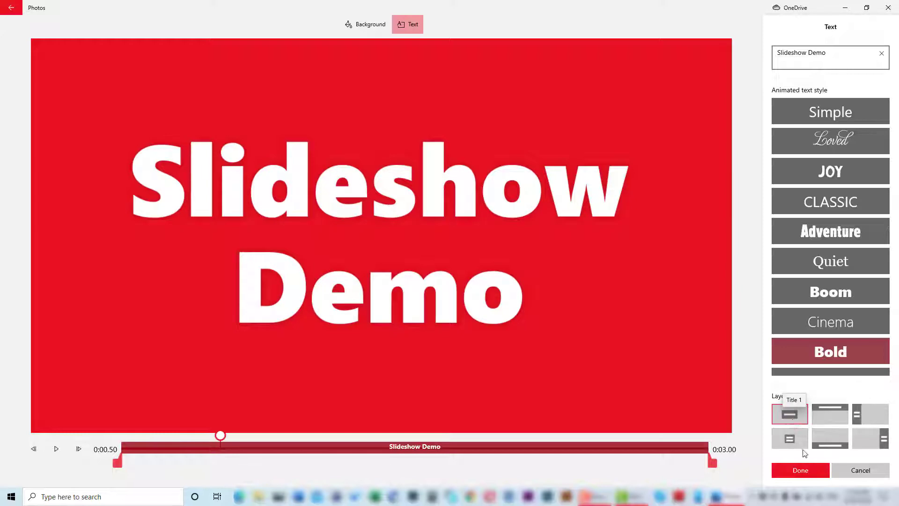
left_click(802, 474)
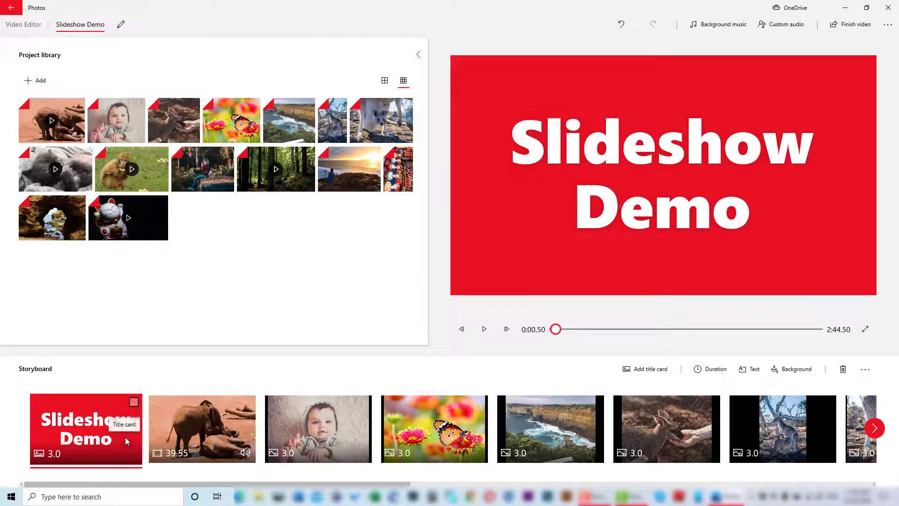
Try light blue, light grey and Cool blue backgrounds for the title card, settle on dark grey and save it.
left_click(795, 372)
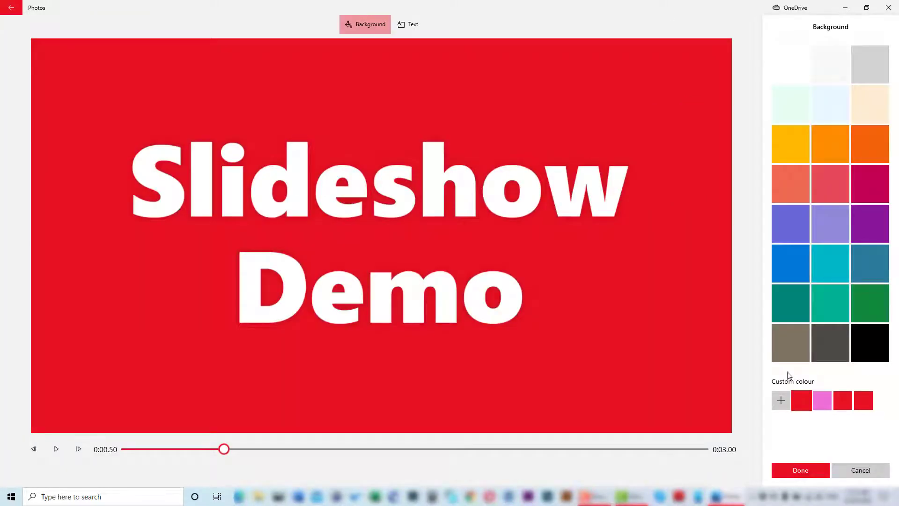
left_click(828, 117)
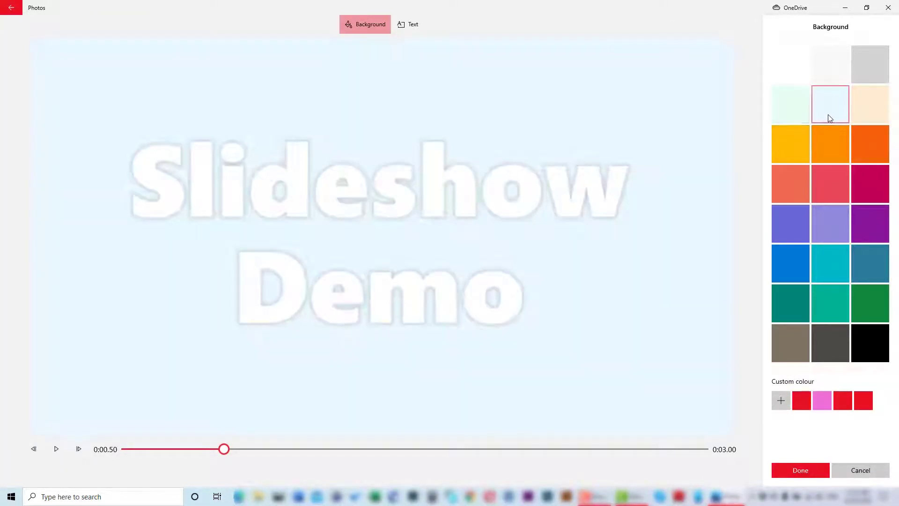
left_click(883, 81)
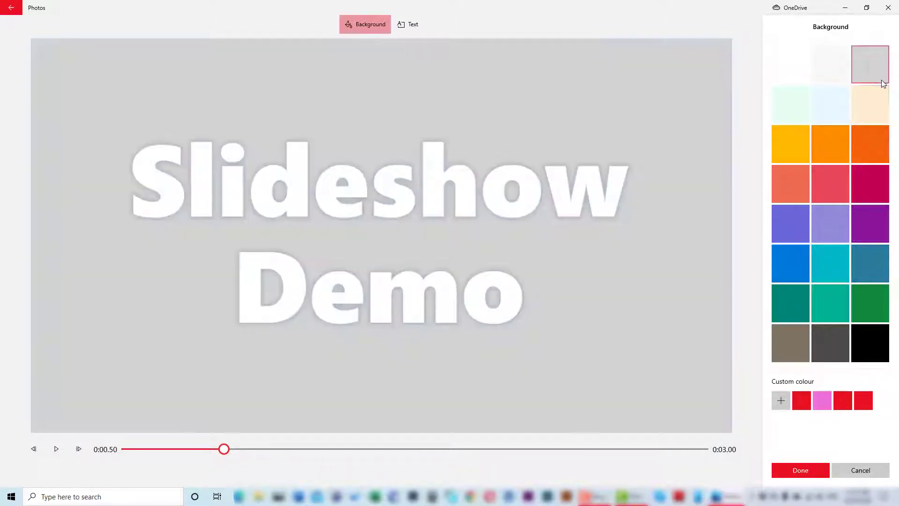
left_click(882, 276)
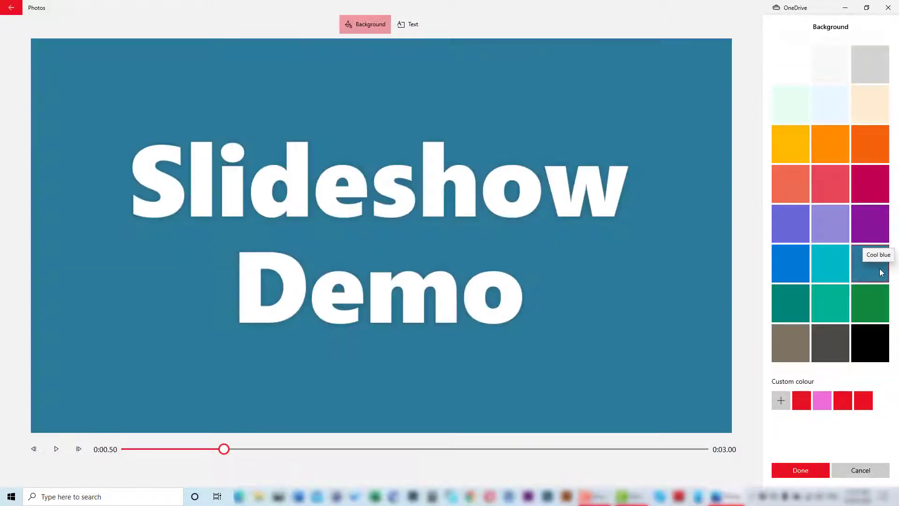
left_click(823, 355)
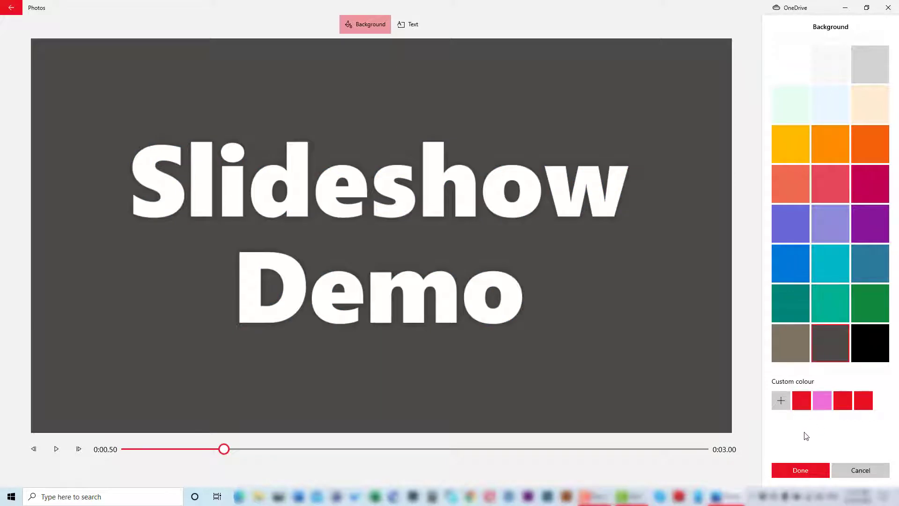
left_click(801, 470)
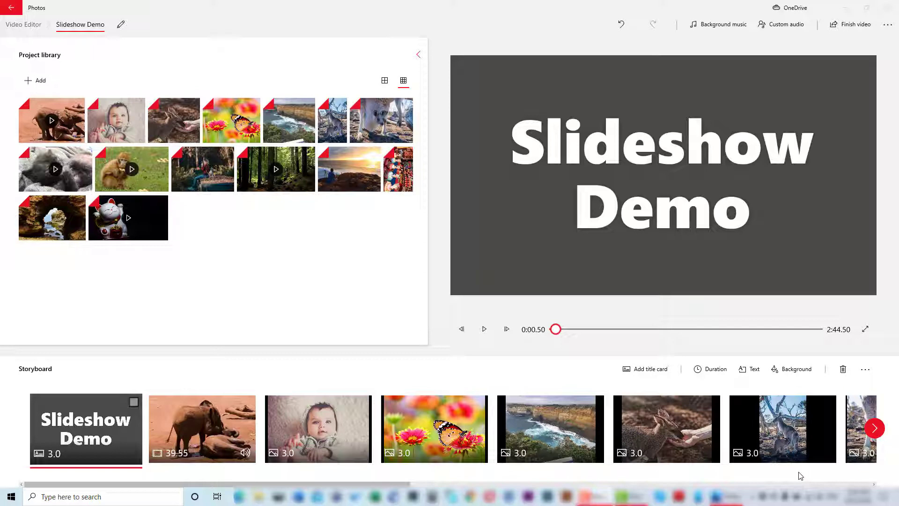
View the title card in the full-screen preview and return to the storyboard.
left_click(865, 329)
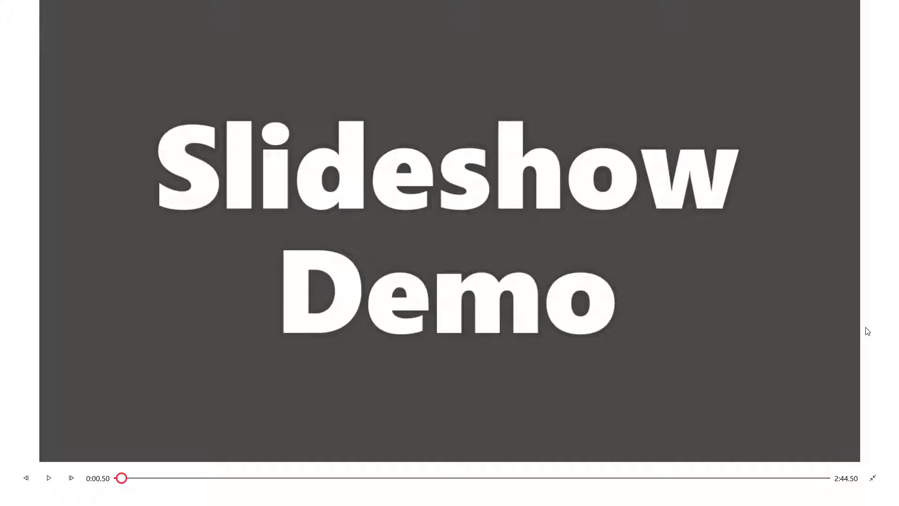
left_click(874, 478)
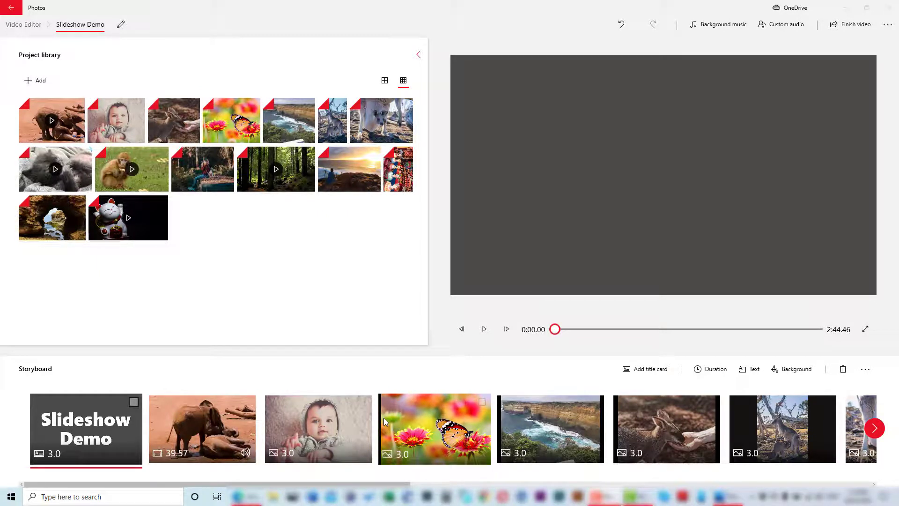
Set the duration of the baby photo in the storyboard to 5 seconds.
left_click(327, 436)
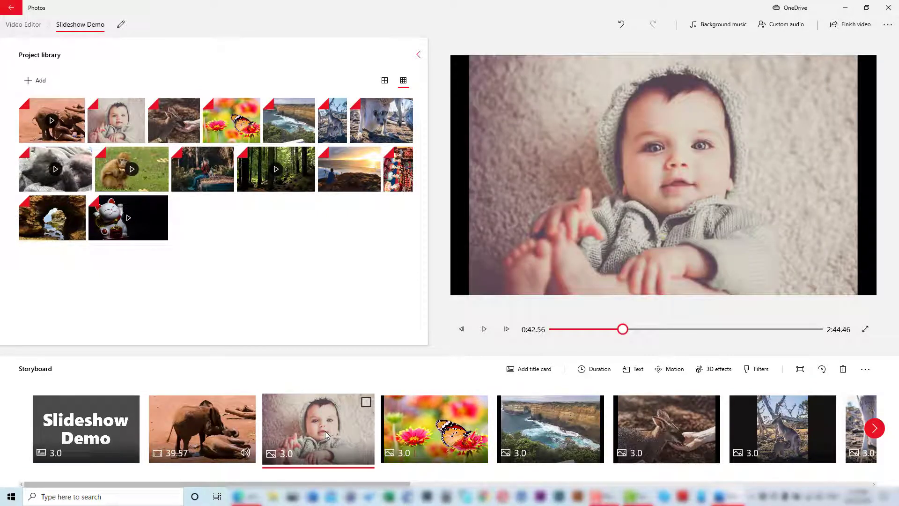
left_click(602, 370)
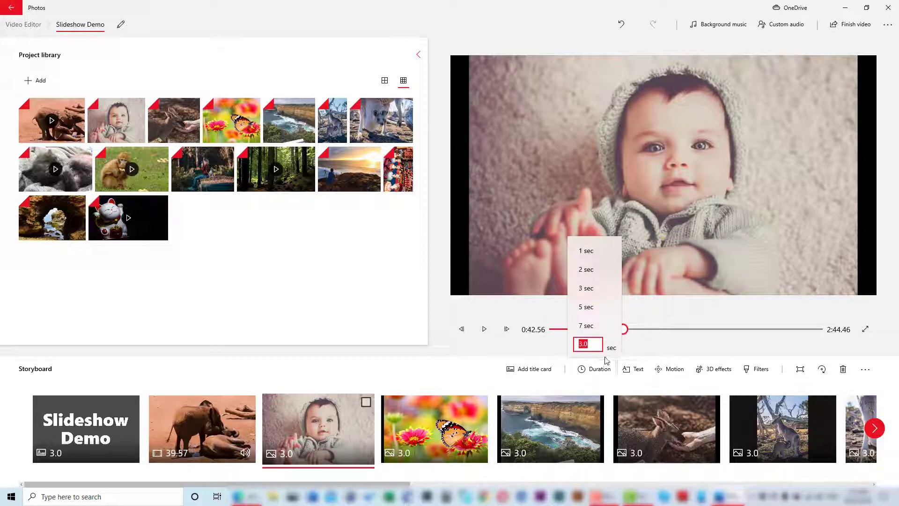
left_click(589, 307)
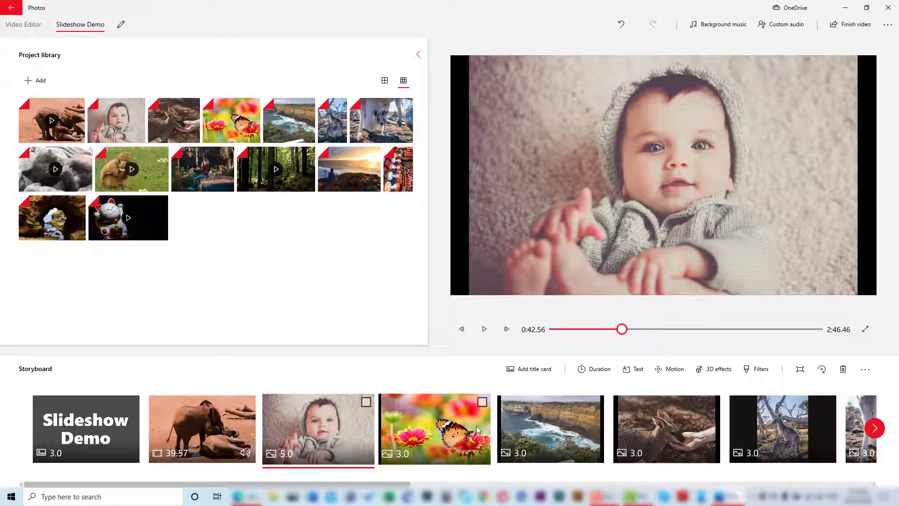
Set the duration of the butterfly, coastal cliff and wallaby photos to 5 seconds together, and clear the selection.
left_click(482, 402)
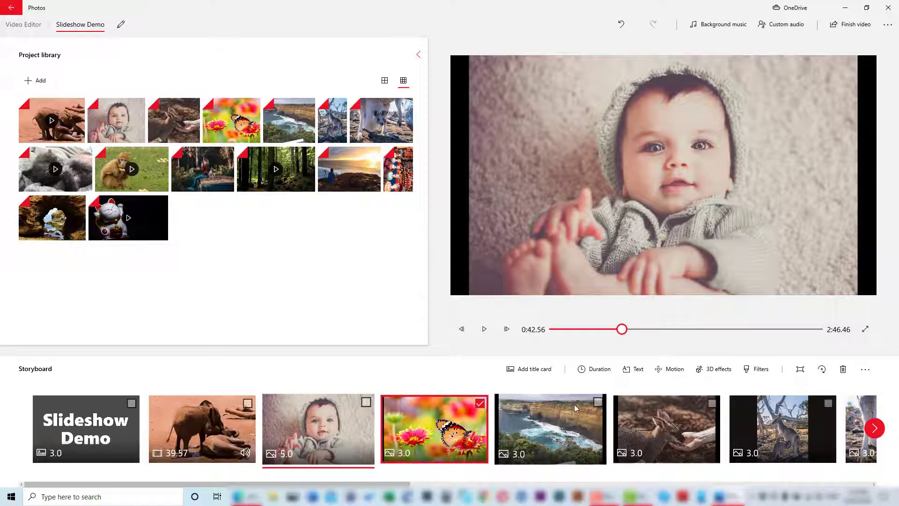
left_click(596, 403)
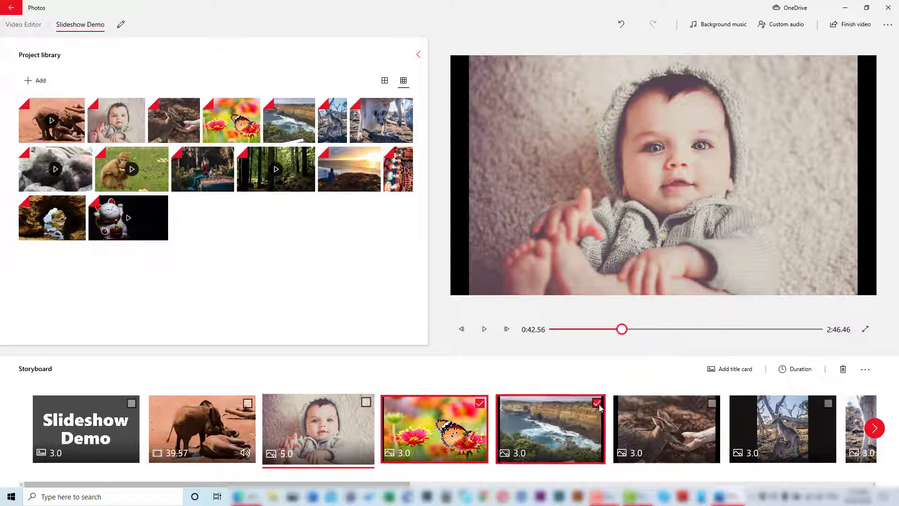
left_click(714, 404)
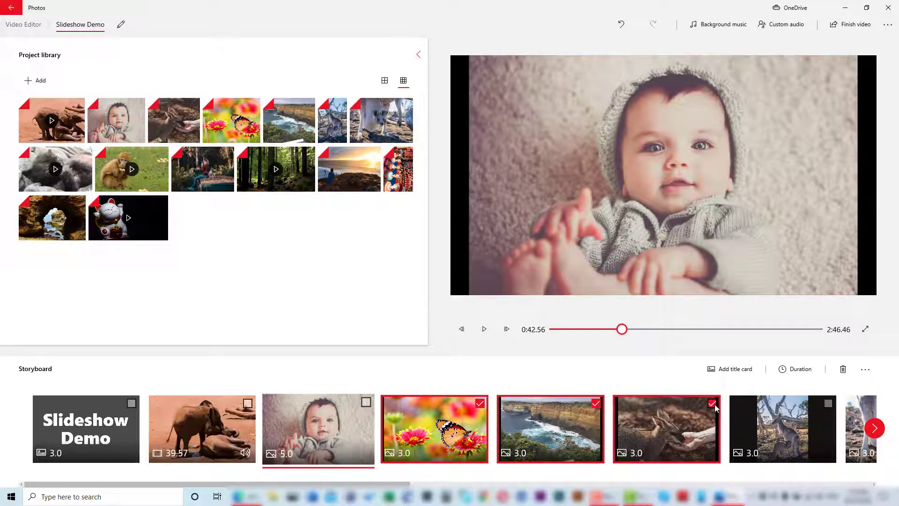
left_click(797, 370)
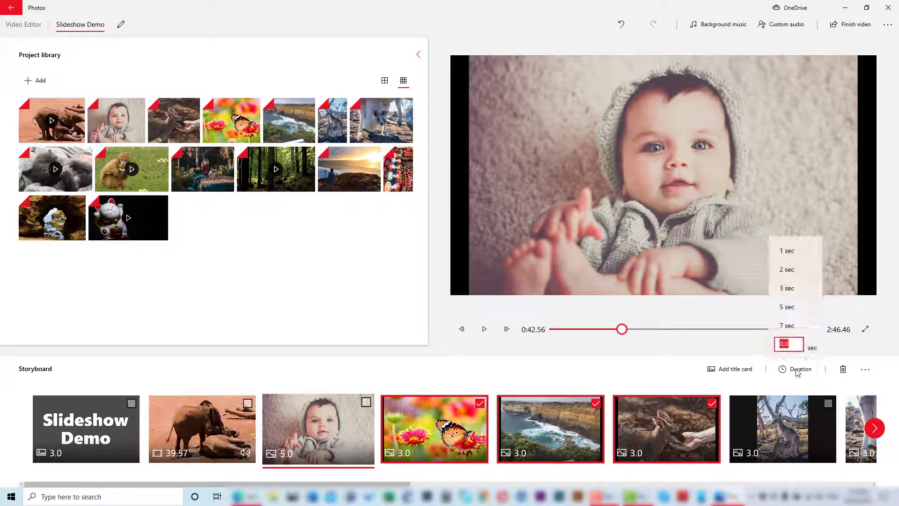
left_click(795, 308)
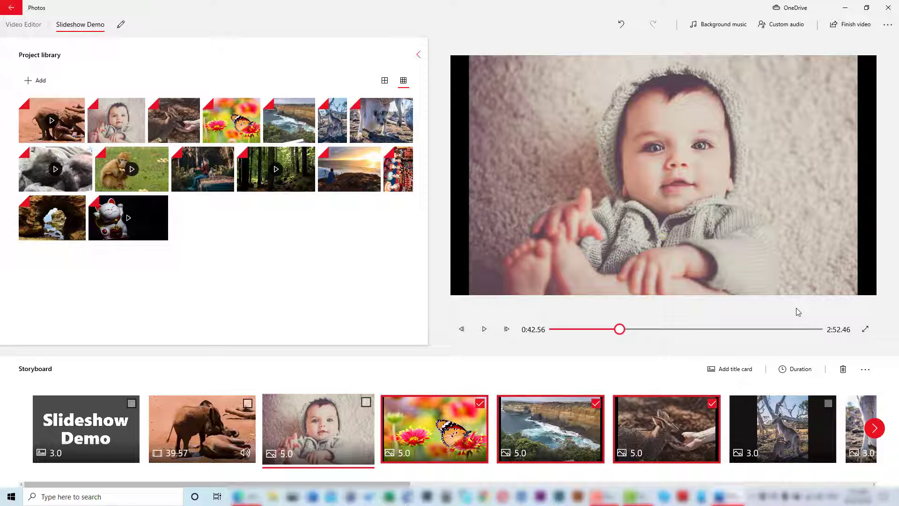
left_click(714, 403)
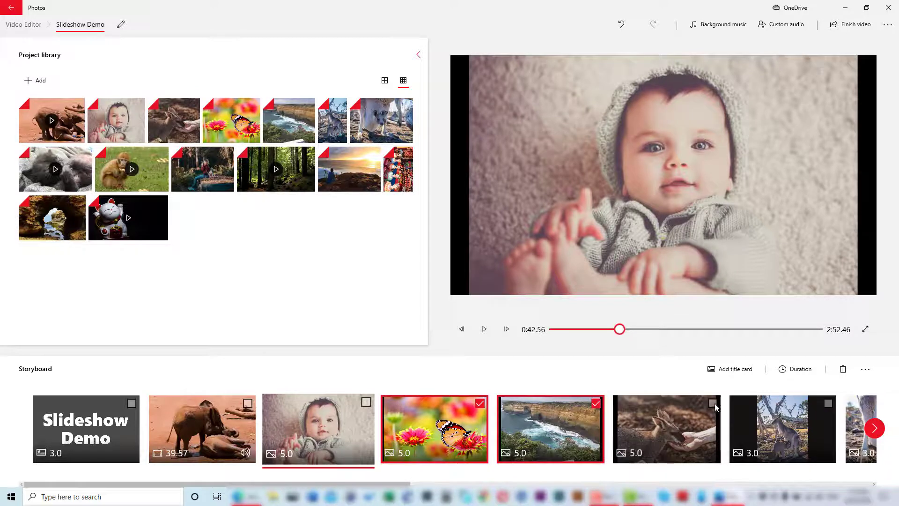
left_click(598, 403)
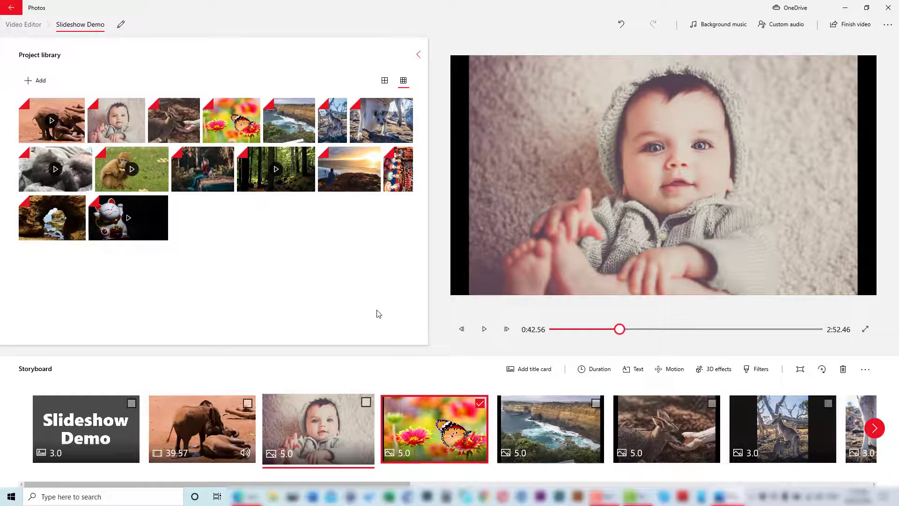
key("Escape")
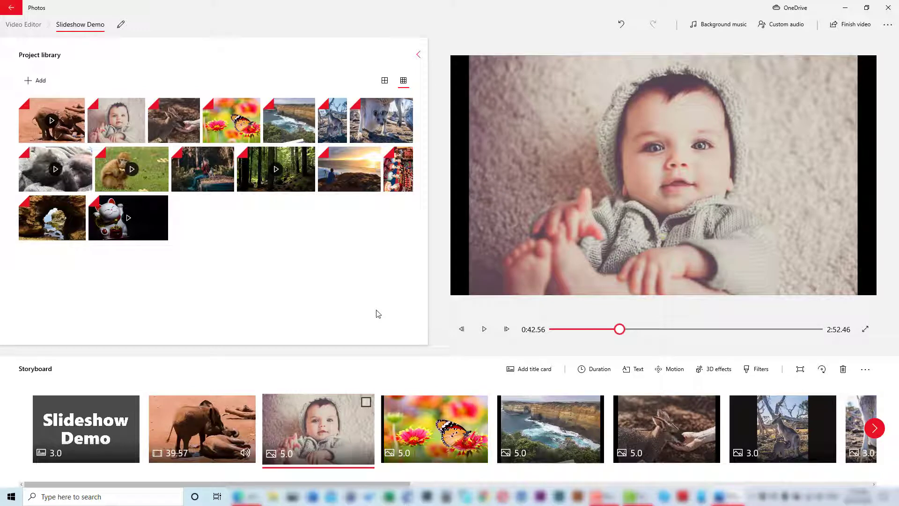
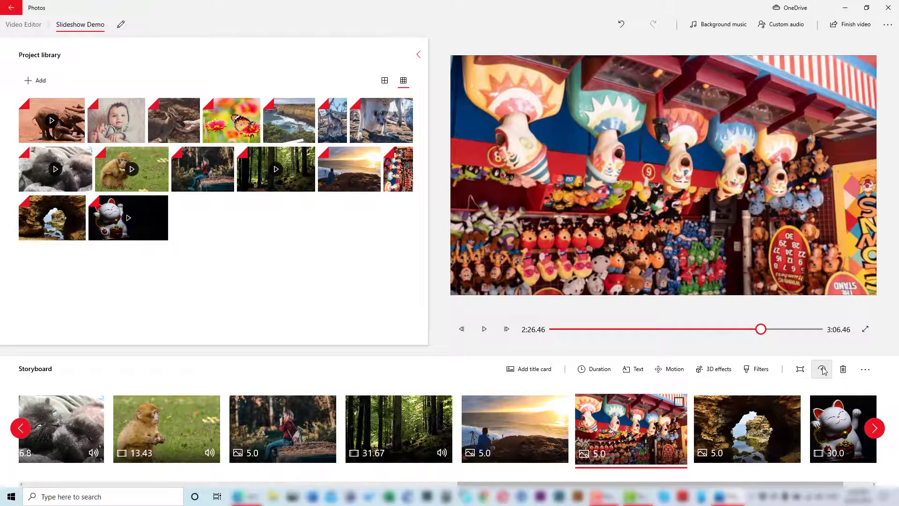
Rotate the upside-down carnival clown photo in the storyboard until it is upright.
left_click(823, 369)
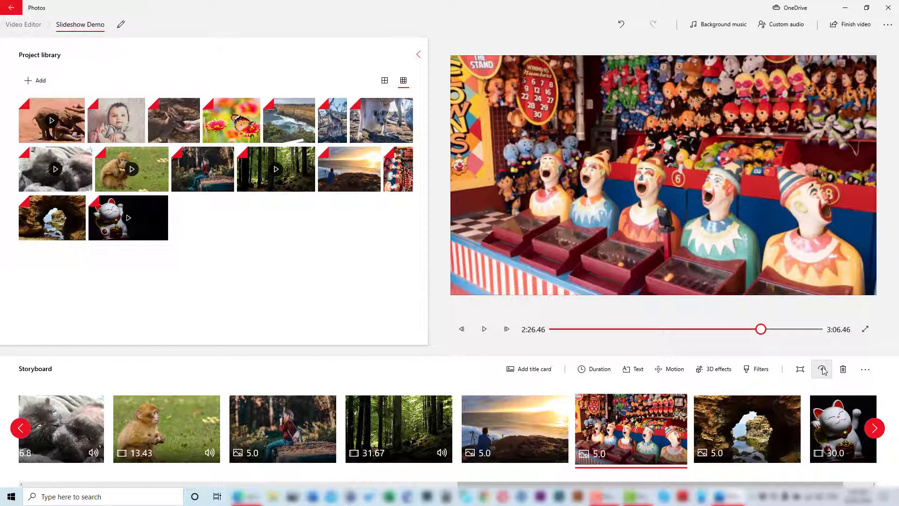
Apply the Zoom in centre motion to the rock arch photo and play a preview of it.
left_click(768, 453)
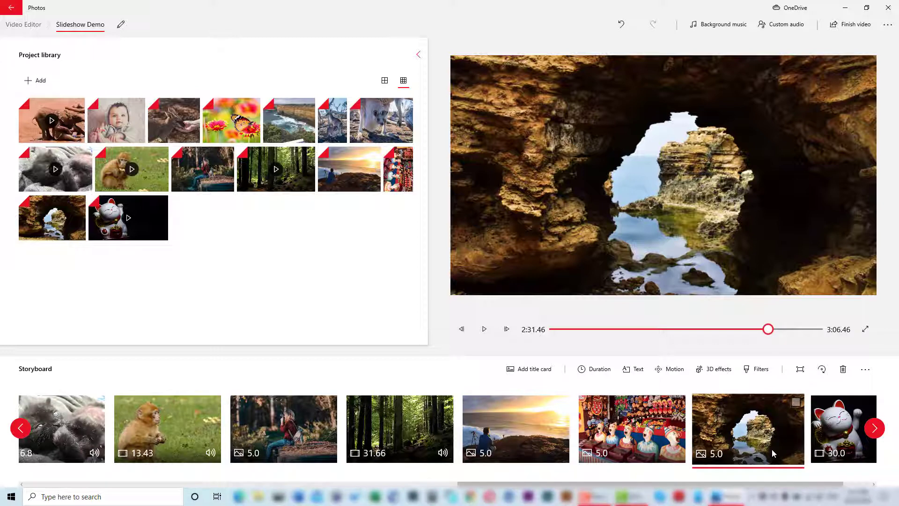
left_click(670, 369)
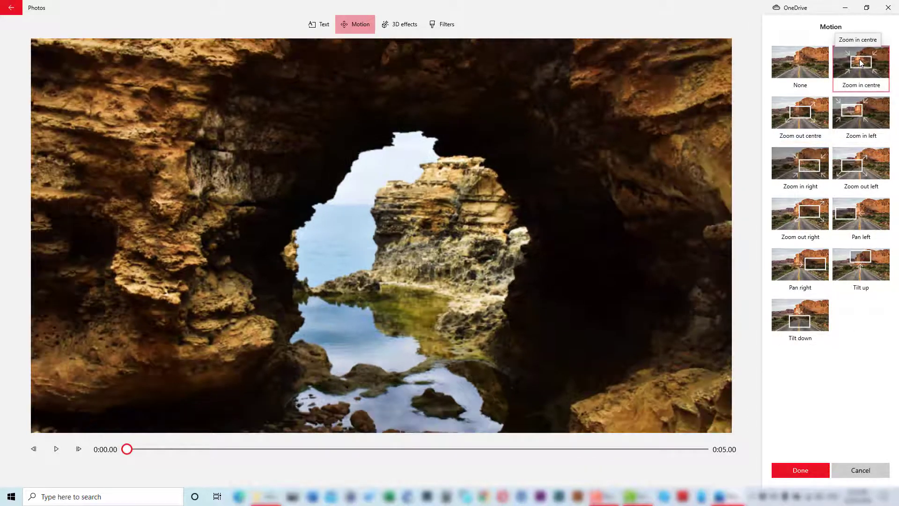
left_click(858, 59)
left_click(56, 451)
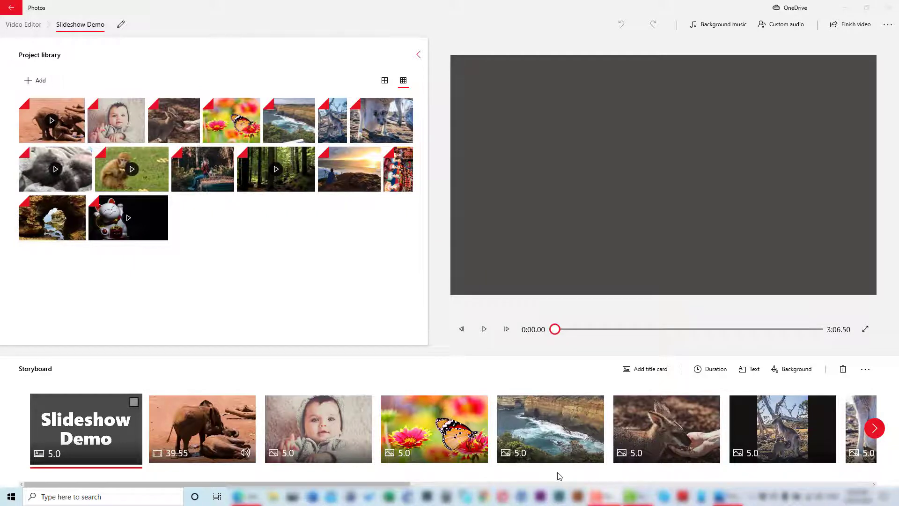
Trim the elephant clip to about 5.2 seconds, running from about 0:00.90 to 0:06.10, preview the selection and apply the trim.
left_click(200, 433)
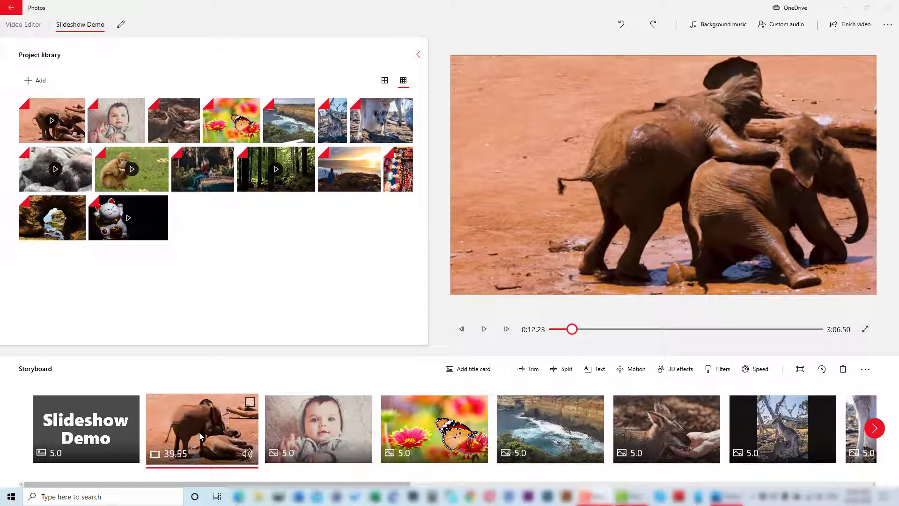
left_click(529, 369)
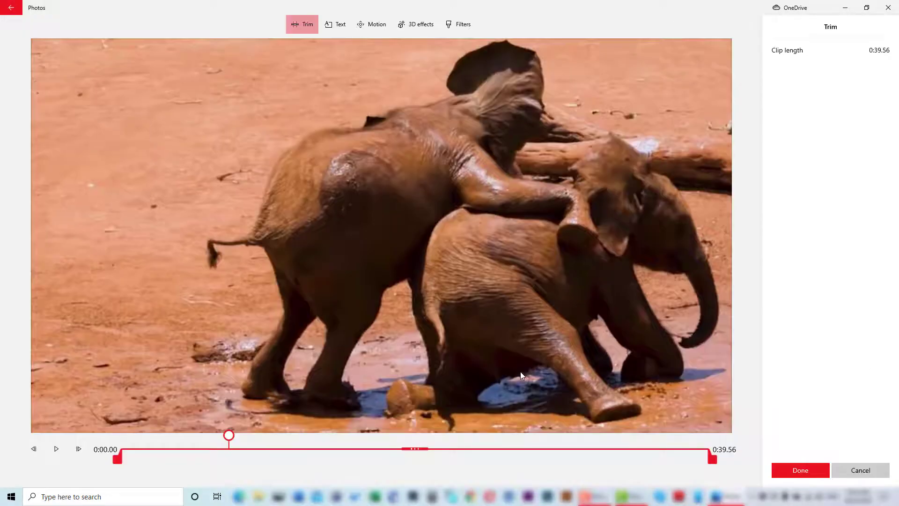
left_click_drag(120, 458, 243, 462)
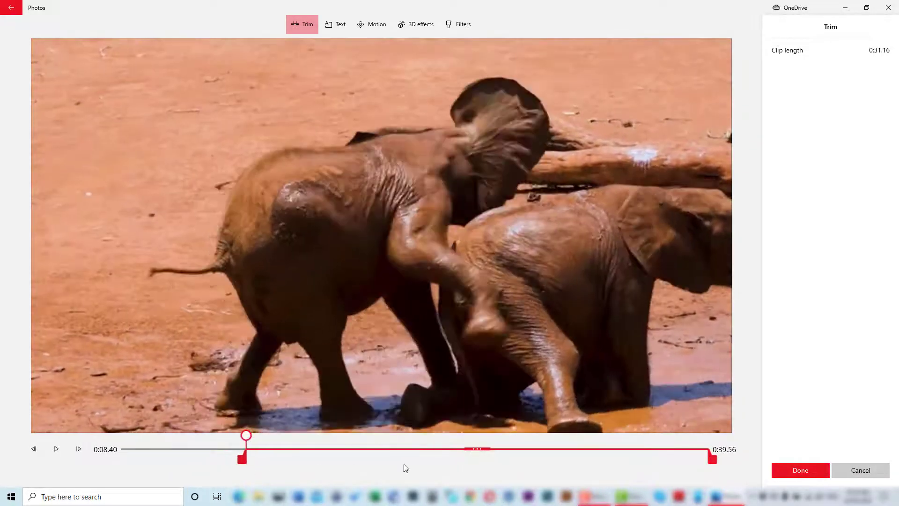
left_click_drag(713, 463, 121, 462)
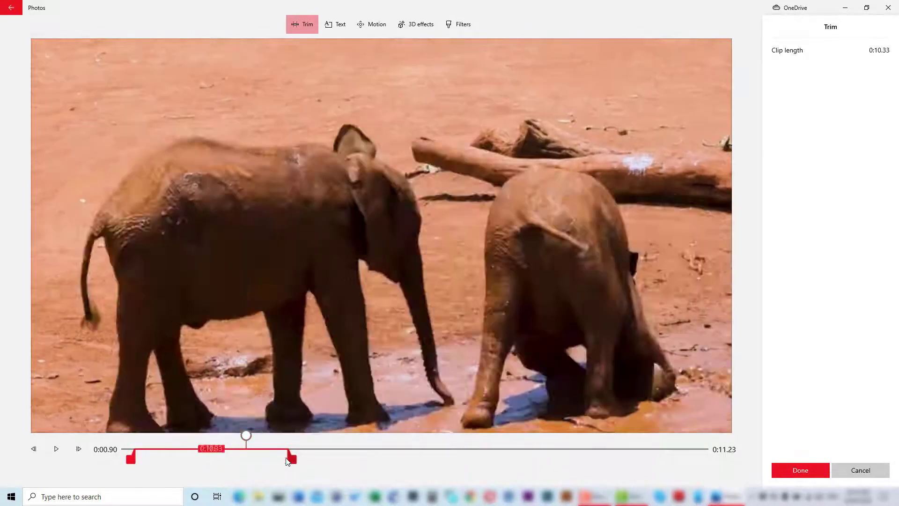
left_click_drag(289, 460, 215, 462)
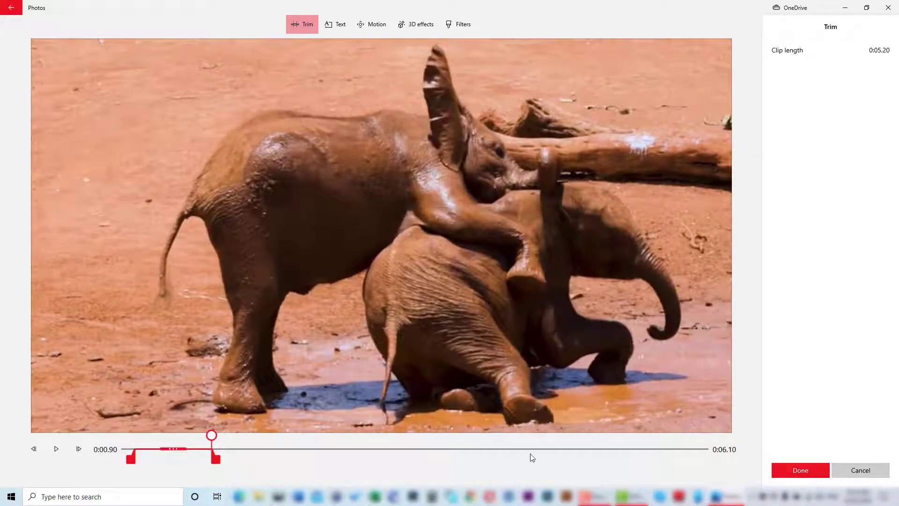
left_click(57, 449)
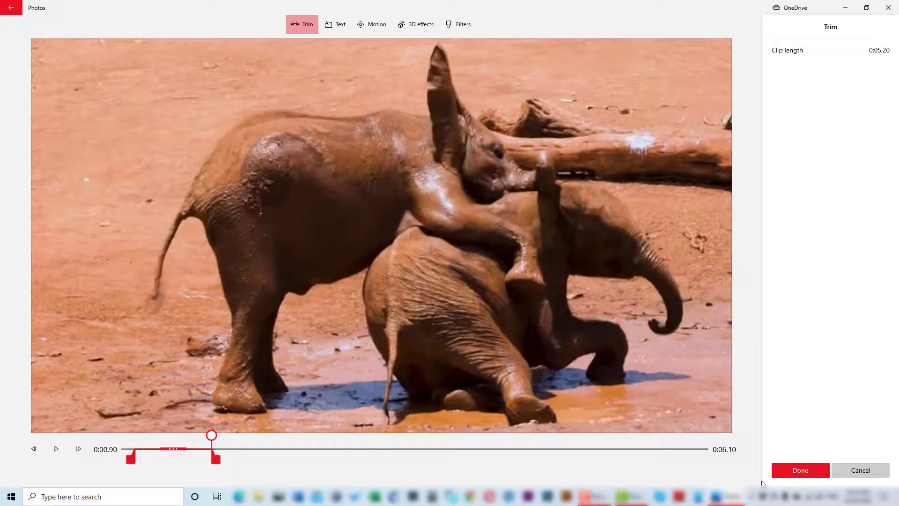
left_click(800, 470)
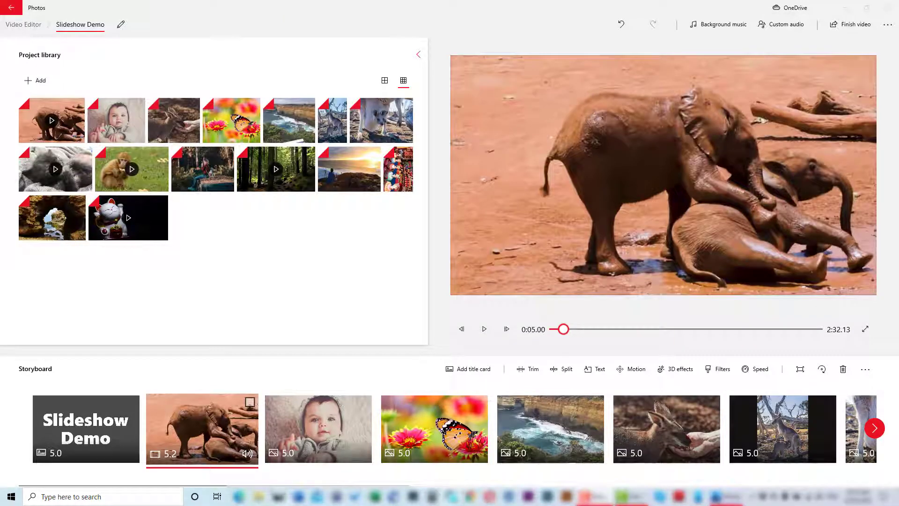
Trim the kitten clip to about 5.1 seconds, from about 0:02.53 to 0:07.63, preview the selection and apply the trim.
left_click_drag(275, 484, 514, 484)
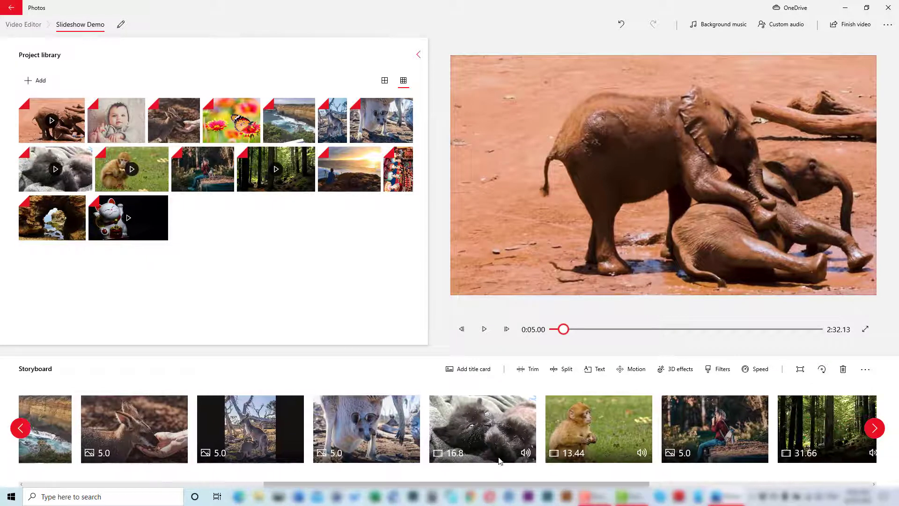
left_click(501, 429)
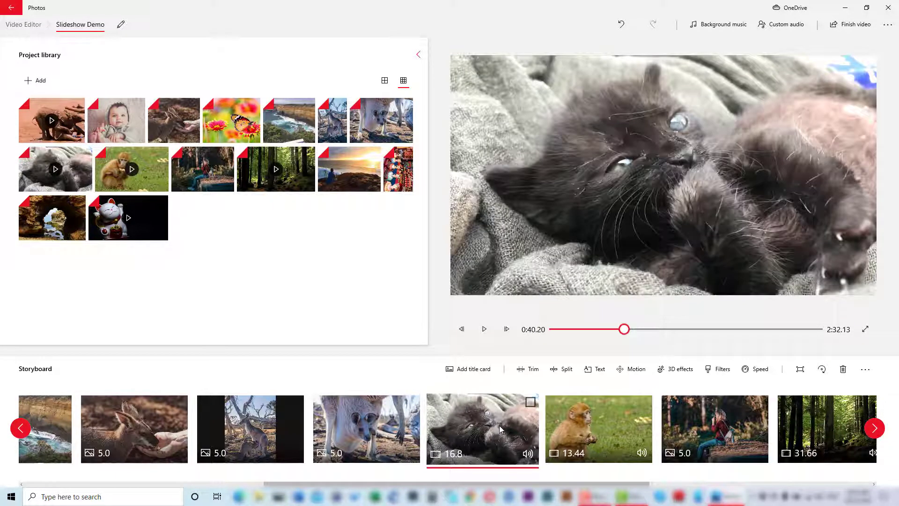
left_click(529, 370)
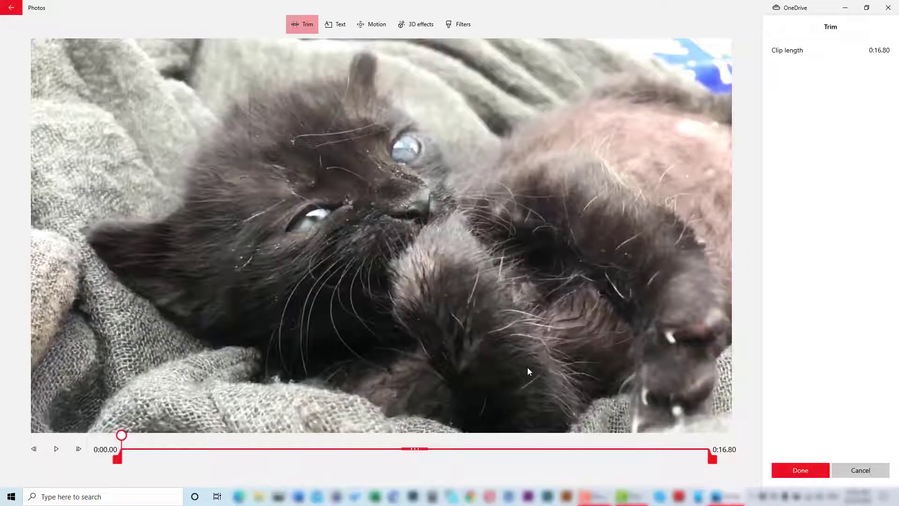
left_click_drag(117, 460, 196, 461)
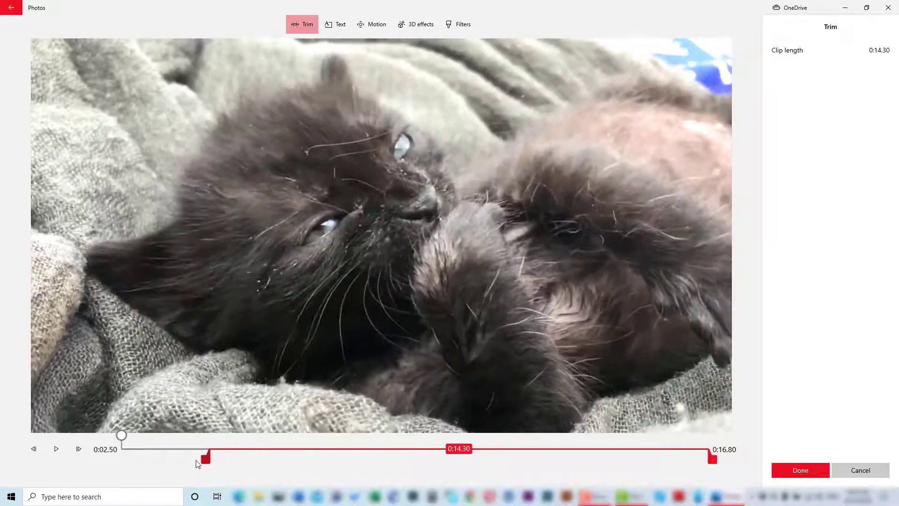
left_click_drag(712, 463, 391, 483)
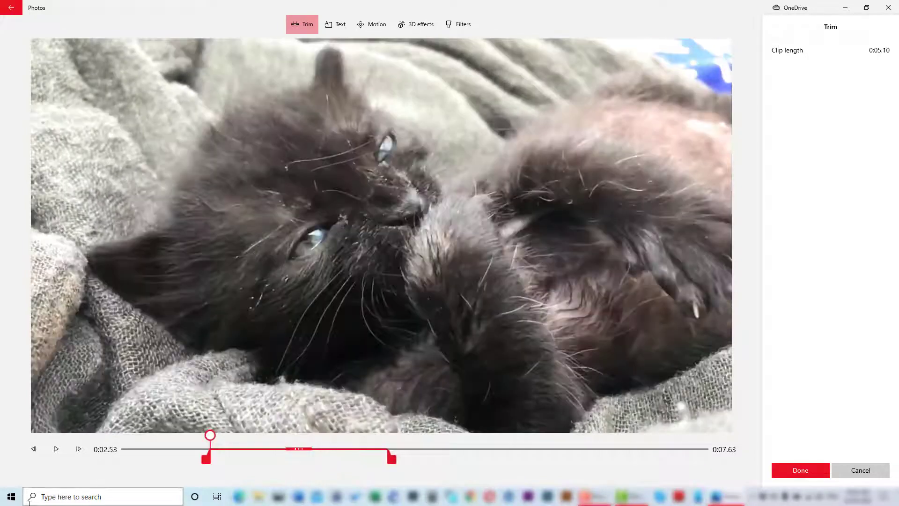
left_click(57, 449)
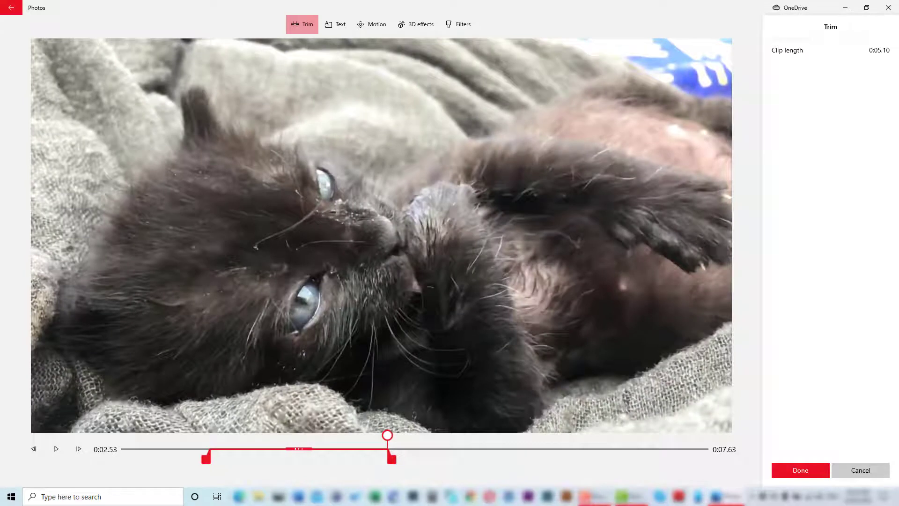
left_click(796, 470)
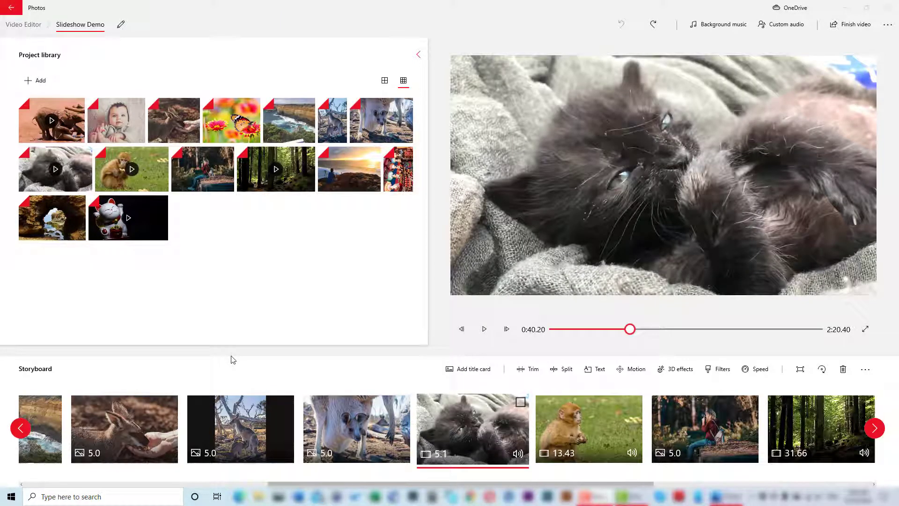
Split the monkey clip in the storyboard into two clips at about 0:07.63.
left_click(577, 419)
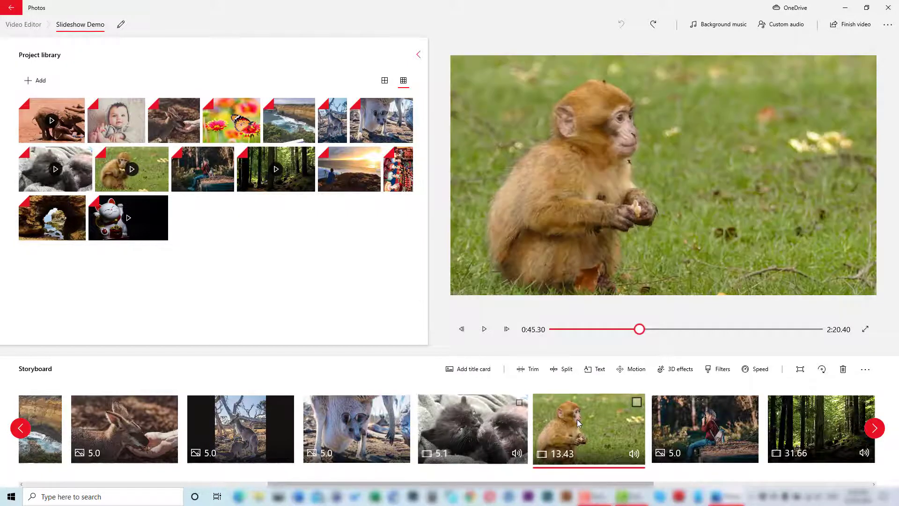
left_click(565, 370)
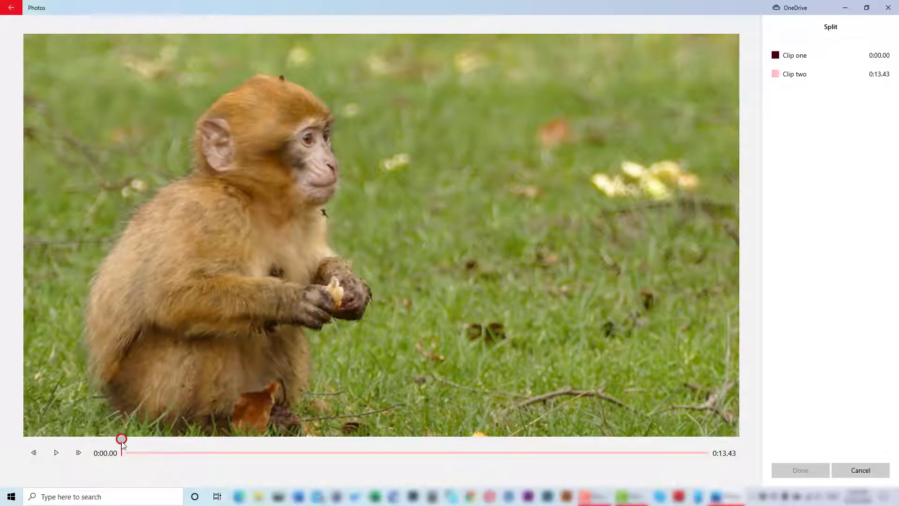
left_click_drag(121, 440, 457, 453)
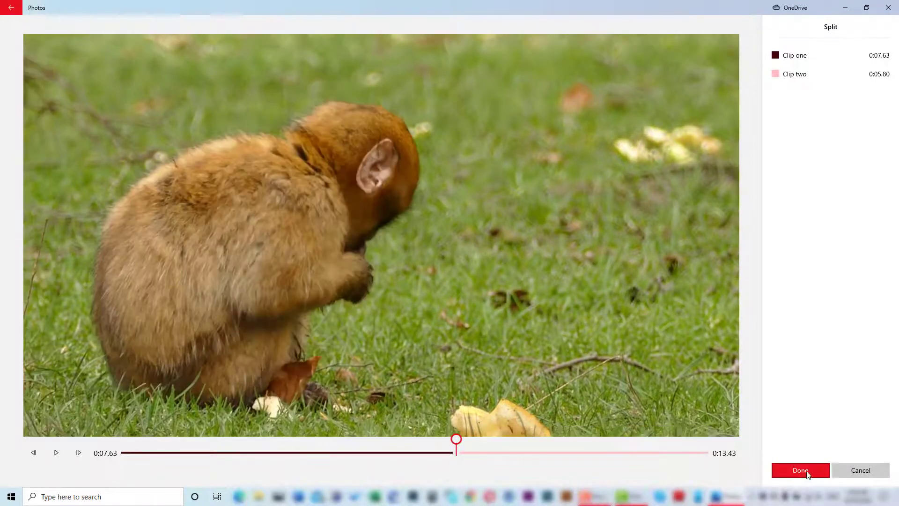
left_click(803, 477)
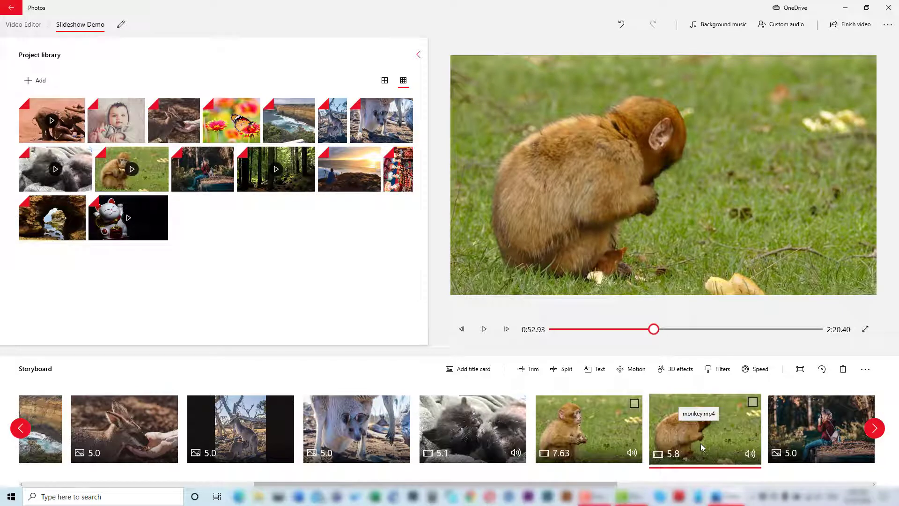
Move the second part of the split monkey clip ahead of the kitten clip, and delete that part from the storyboard.
left_click_drag(716, 431, 358, 442)
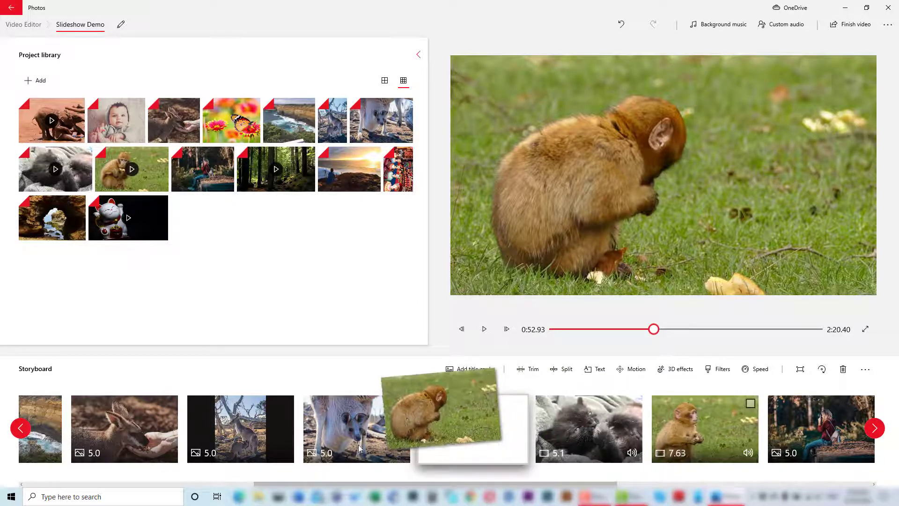
left_click_drag(420, 453, 448, 453)
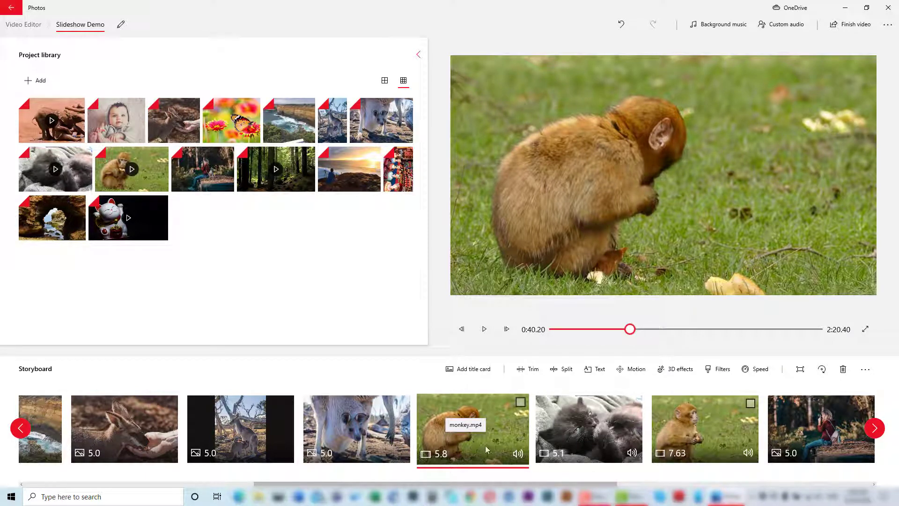
left_click(521, 402)
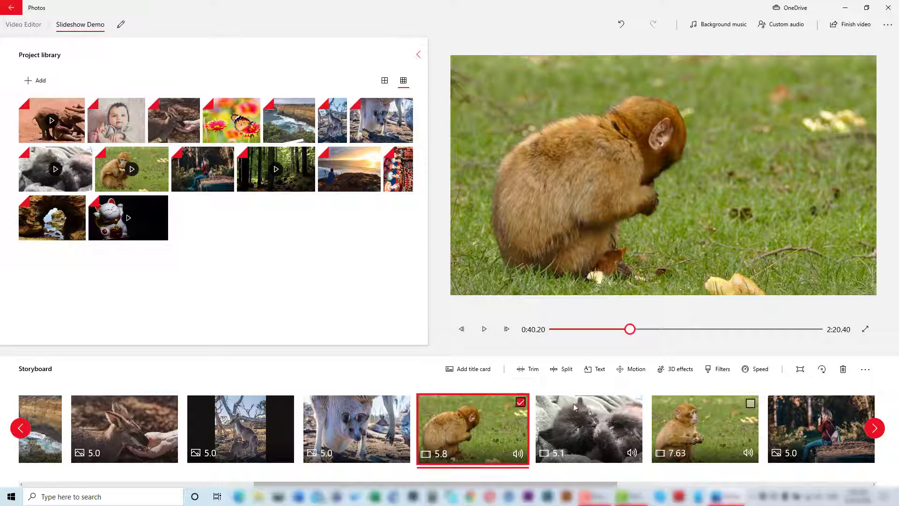
left_click(842, 370)
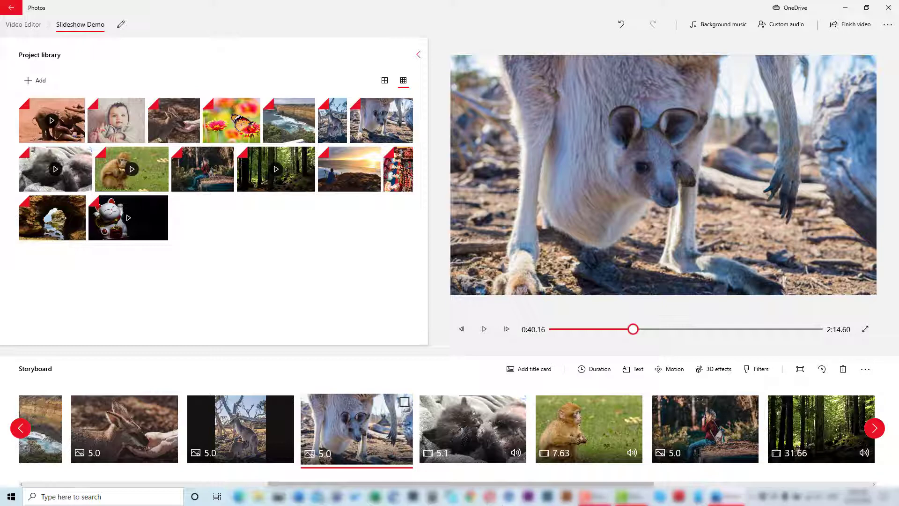
Trim the end of the forest clip so it keeps about the first 12.46 seconds, and apply the trim.
left_click(828, 430)
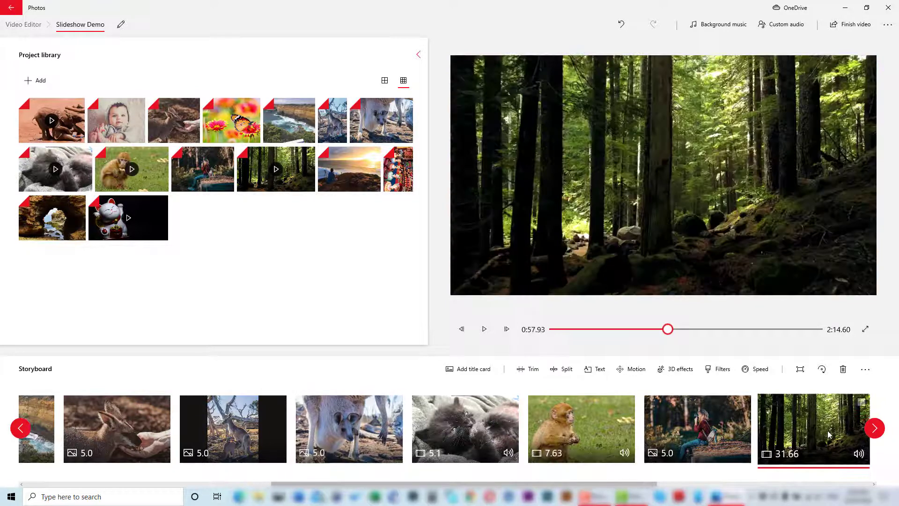
left_click(525, 370)
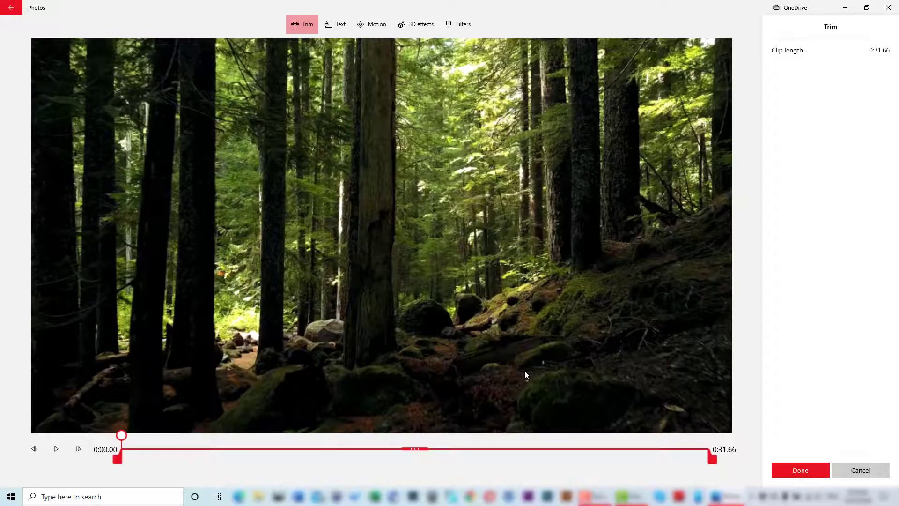
left_click_drag(717, 457, 338, 476)
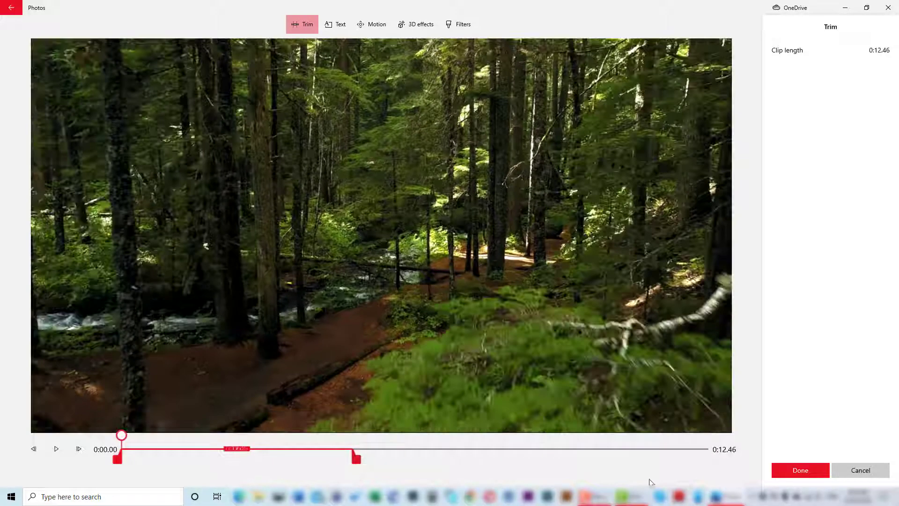
left_click(793, 469)
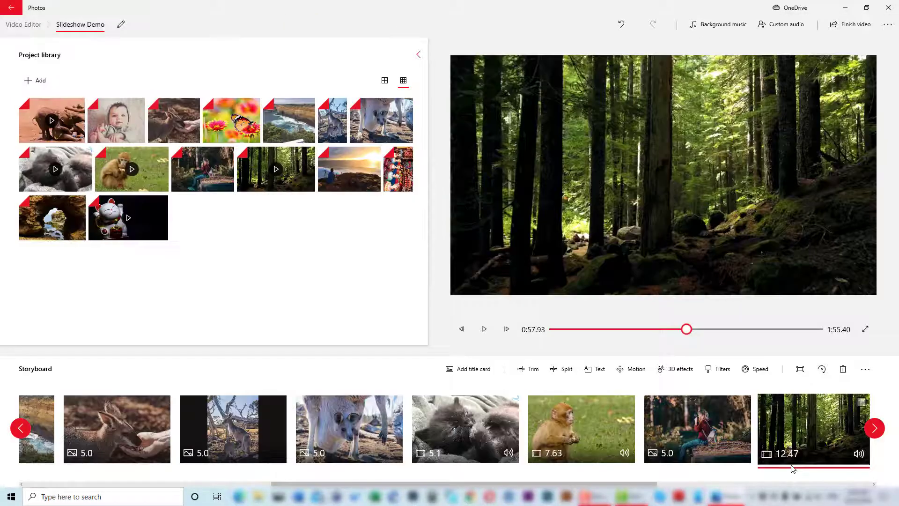
Delete the lucky cat clip from the end of the storyboard.
left_click_drag(654, 484, 738, 483)
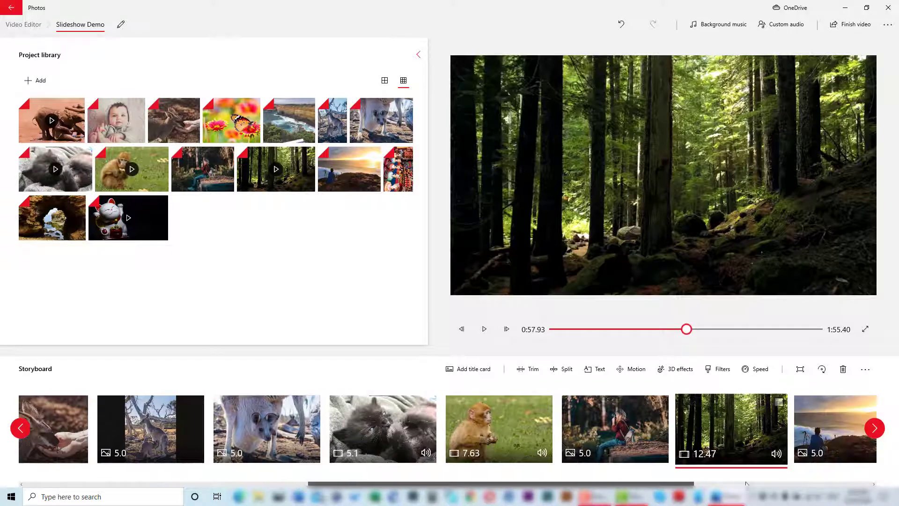
left_click(772, 484)
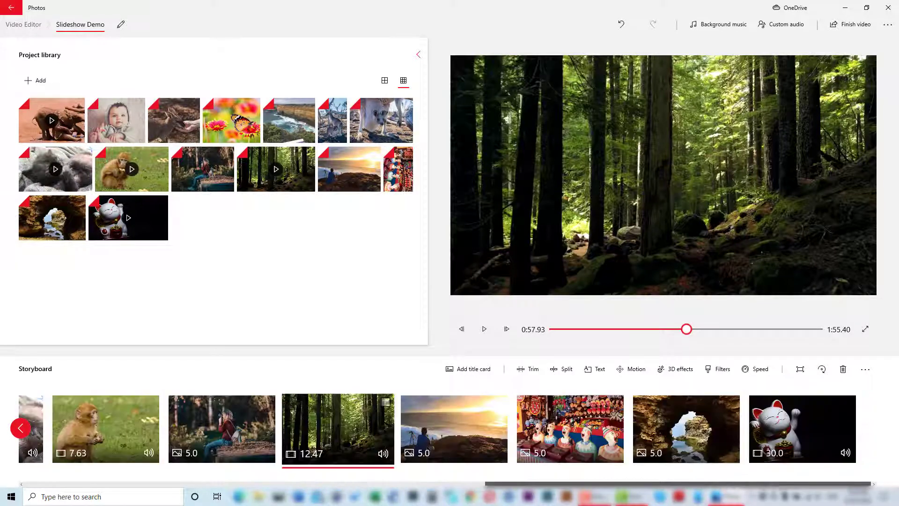
left_click(849, 402)
left_click(843, 369)
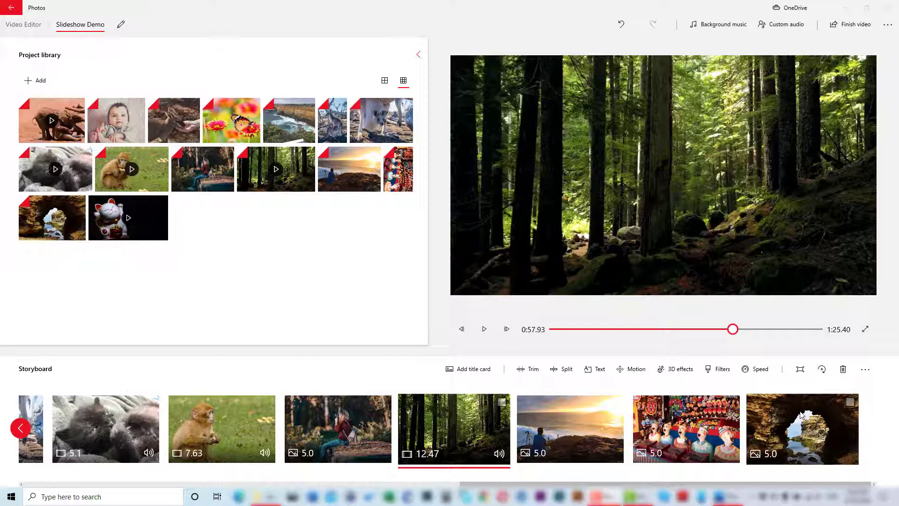
Add the Spinning globe 3D effect to the remaining monkey clip.
left_click(225, 427)
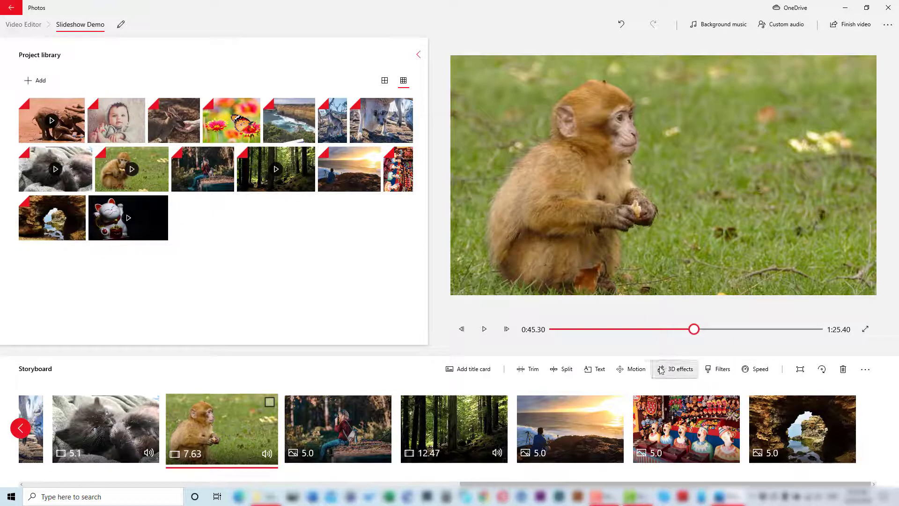
left_click(673, 369)
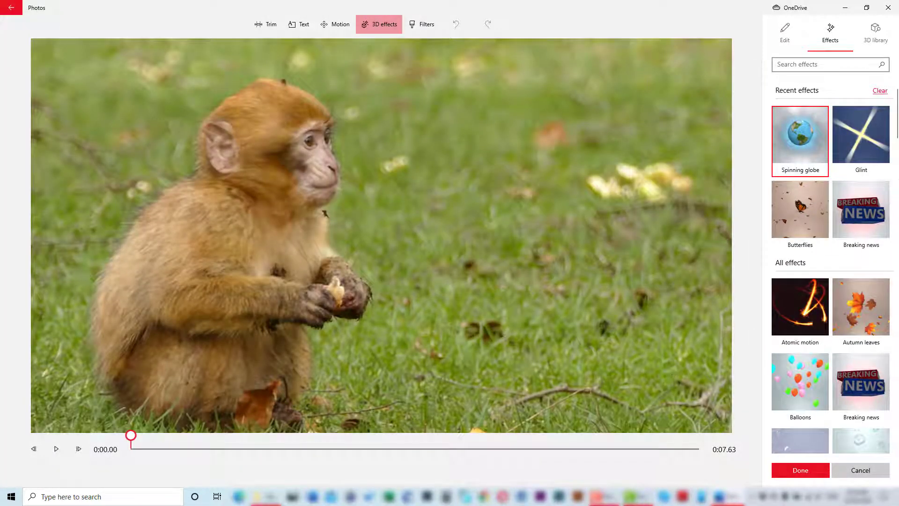
left_click_drag(896, 127, 897, 107)
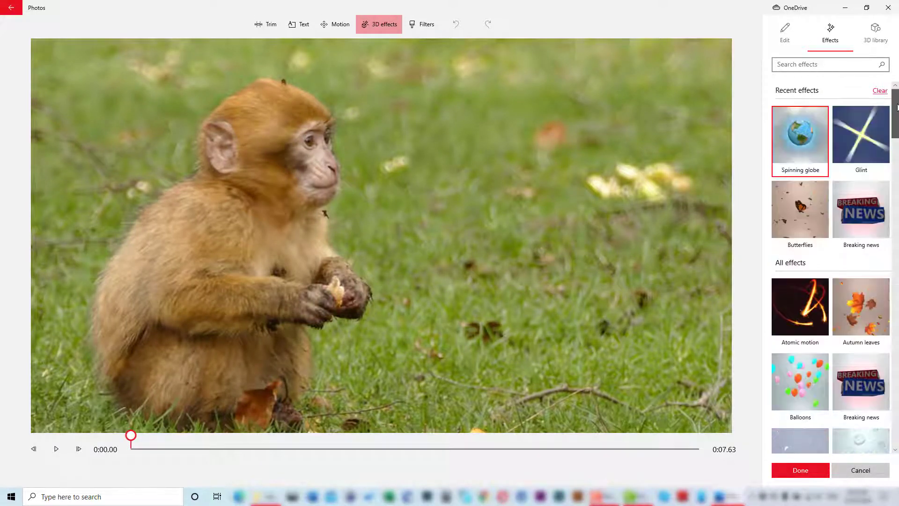
left_click(809, 135)
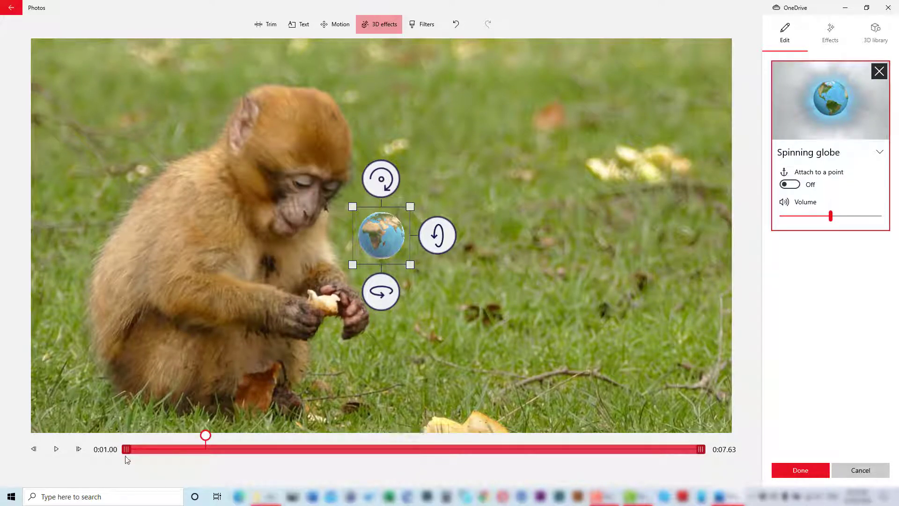
Try shortening the Spinning globe's time range and shifting it along the clip, and stretch it back over the full 7.63 seconds.
left_click_drag(127, 451, 233, 455)
left_click_drag(302, 455, 465, 456)
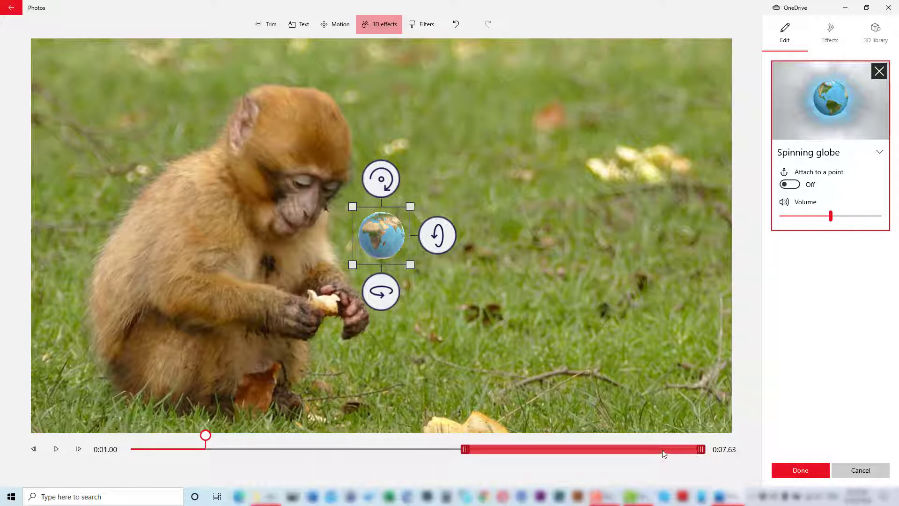
left_click_drag(701, 451, 392, 459)
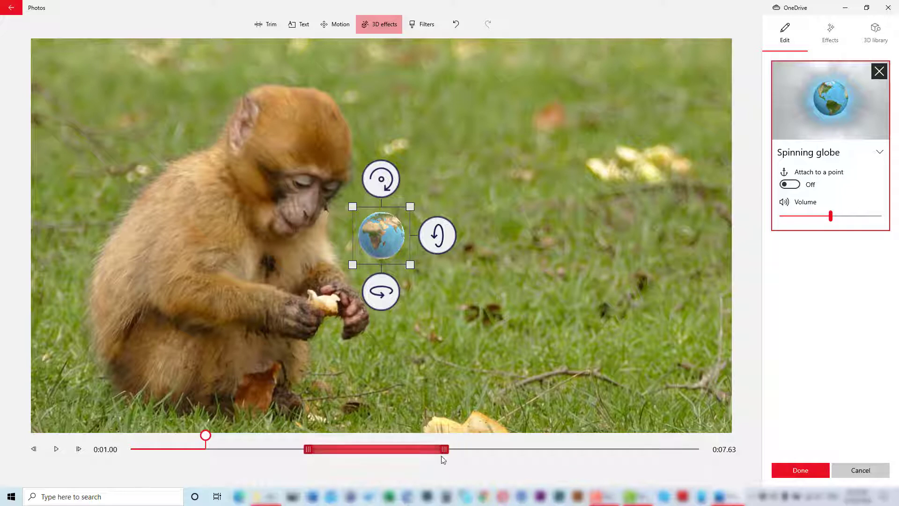
left_click_drag(447, 452, 740, 450)
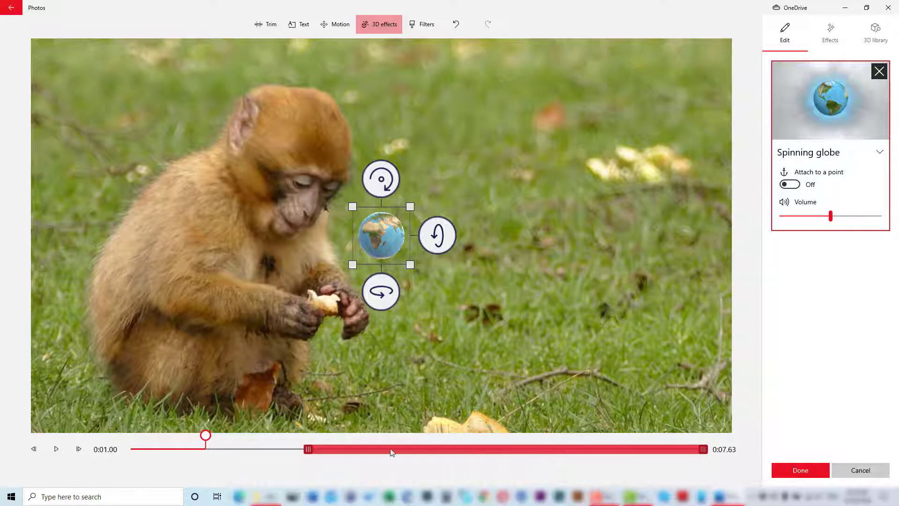
left_click_drag(416, 452, 301, 466)
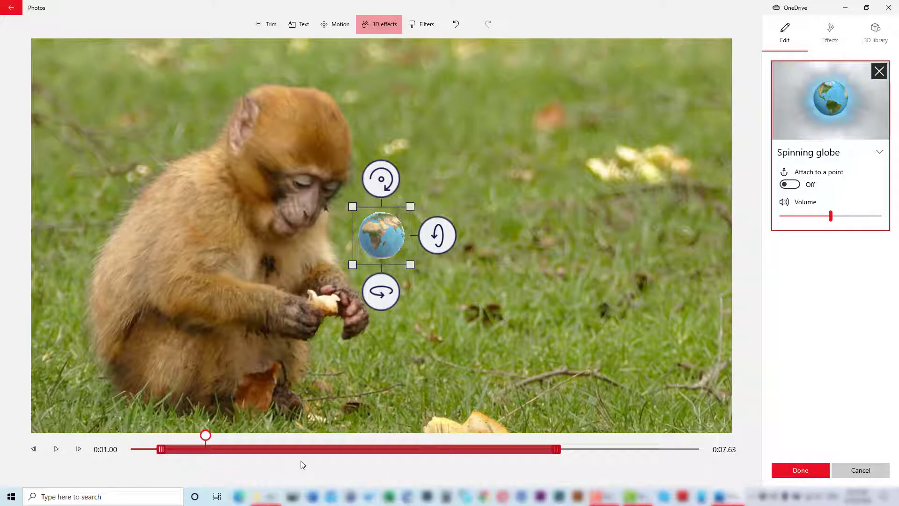
left_click_drag(312, 452, 457, 455)
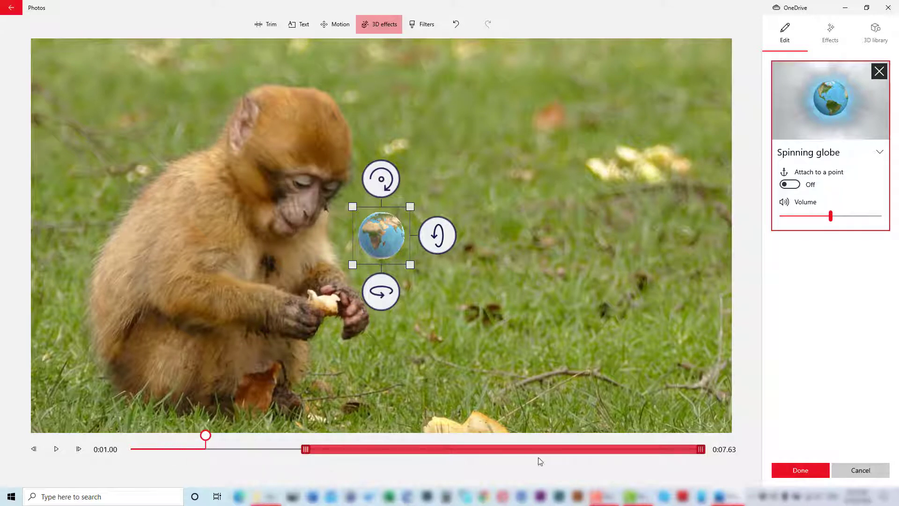
left_click_drag(305, 451, 110, 451)
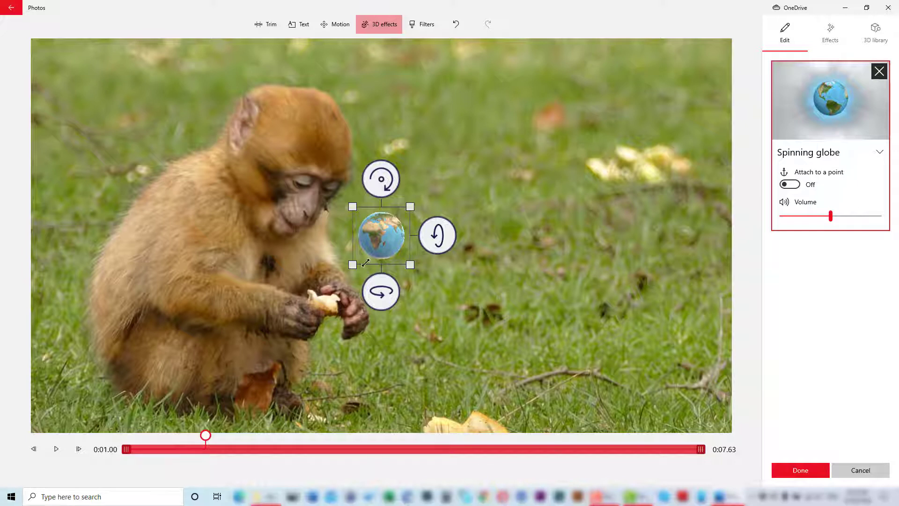
Enlarge the globe to nearly three times its size and move it onto the grass on the far side from the monkey.
left_click_drag(409, 265, 512, 366)
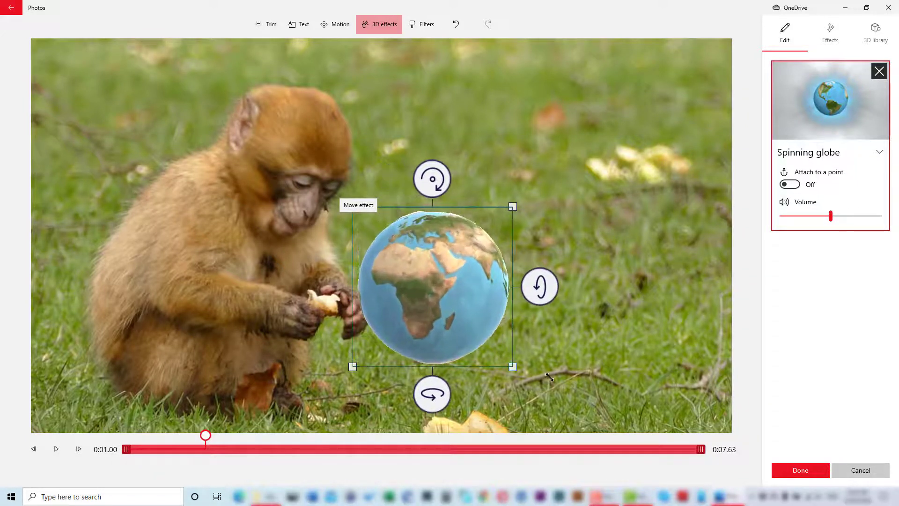
left_click_drag(464, 301, 604, 228)
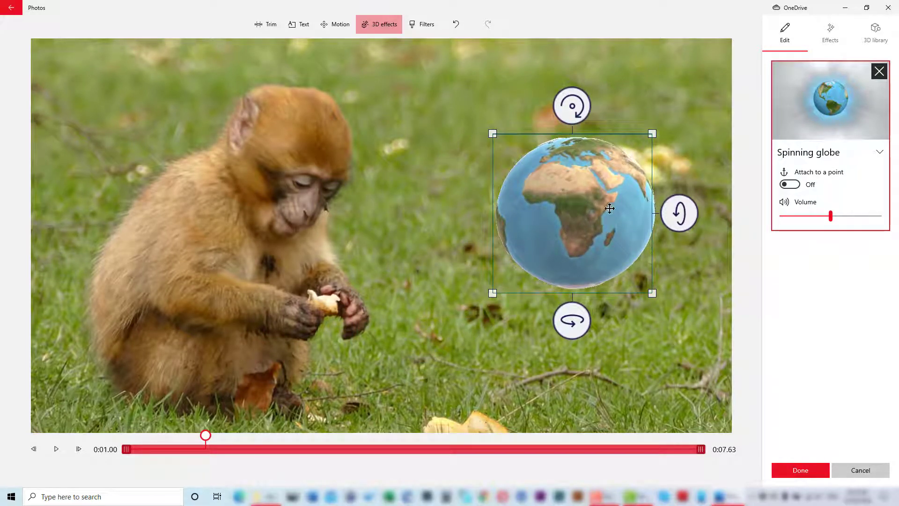
Rotate the globe about its vertical axis and tilt it slightly about its horizontal axis, checking it at about 0:00.76.
left_click_drag(585, 315, 460, 333)
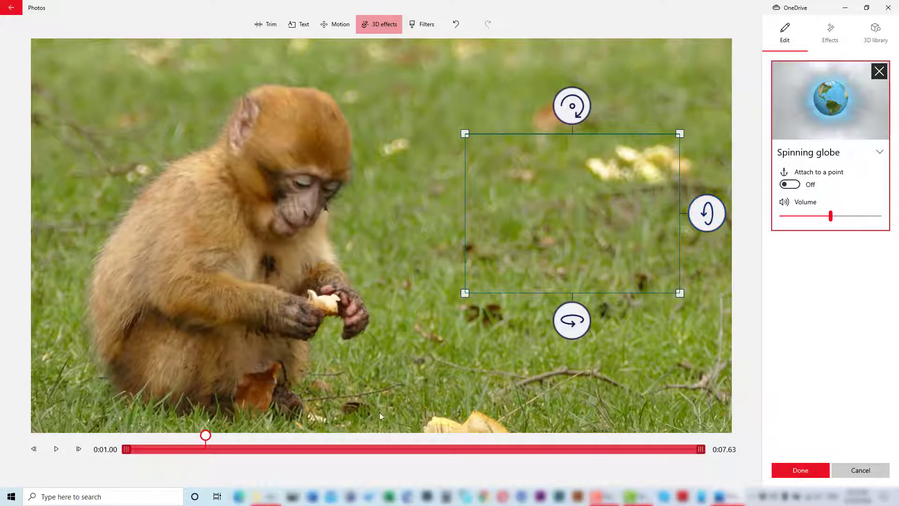
left_click_drag(205, 438, 239, 445)
left_click(184, 445)
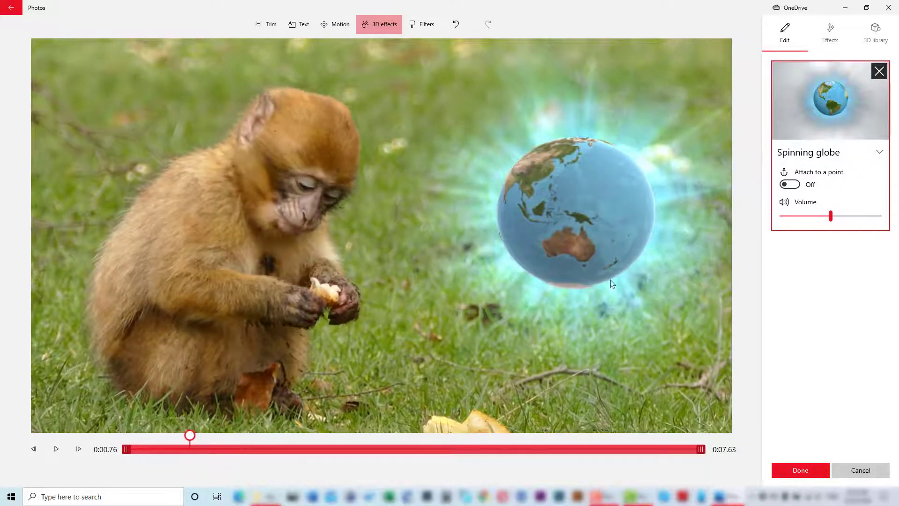
mouse_move(705, 214)
left_mouse_down()
mouse_move(707, 195)
mouse_move(708, 214)
left_mouse_up()
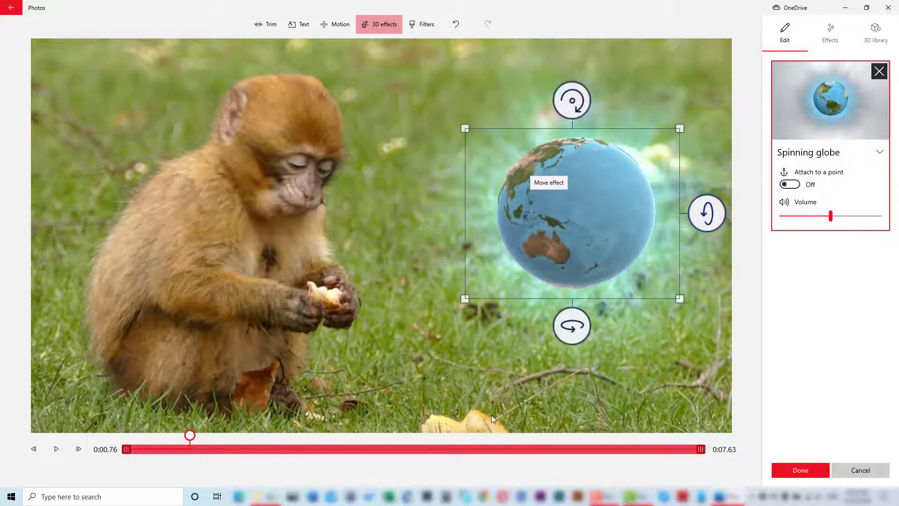
Play the monkey clip from the beginning to check the Spinning globe, and apply the 3D effect.
left_click_drag(185, 436, 60, 452)
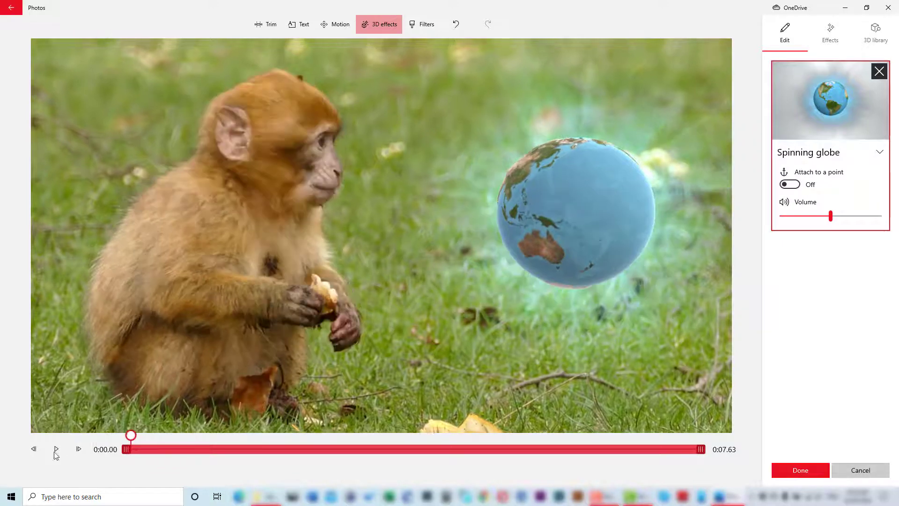
left_click(56, 449)
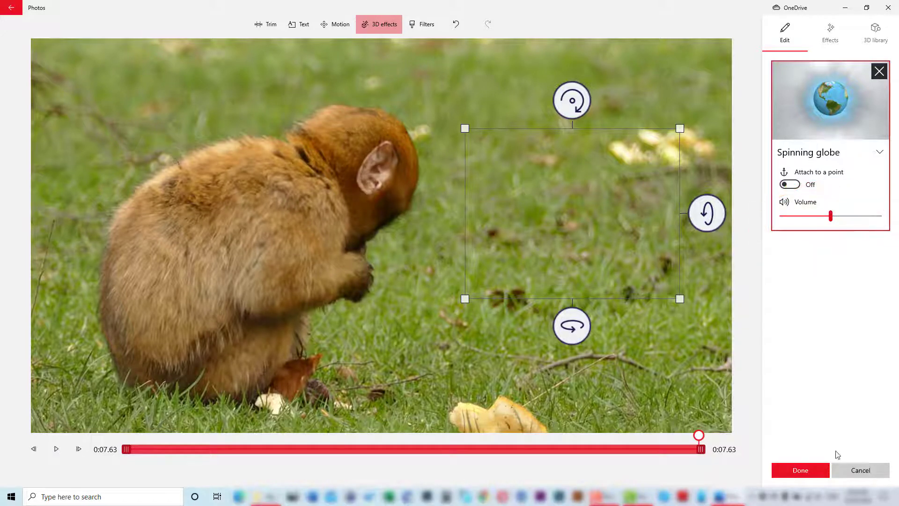
left_click(804, 469)
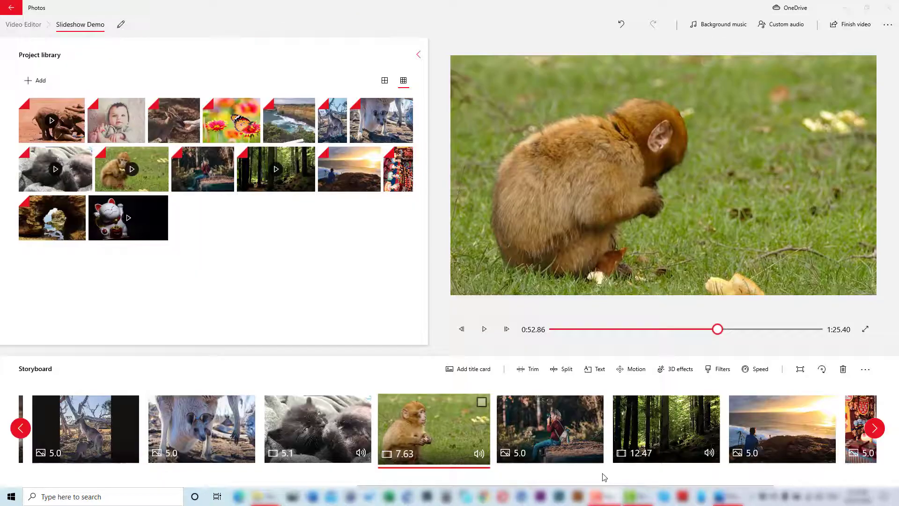
Add the Glint 3D effect to the baby photo near the start of the storyboard.
left_click_drag(586, 484, 253, 483)
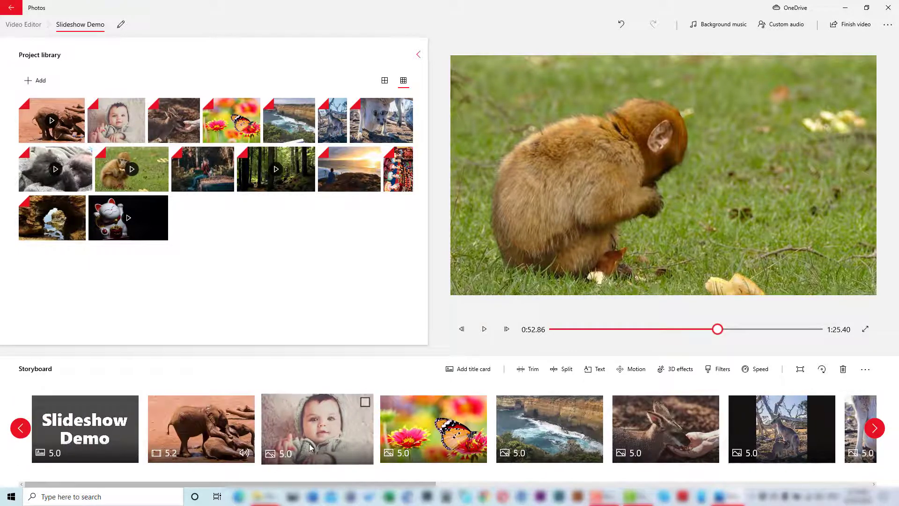
left_click(291, 454)
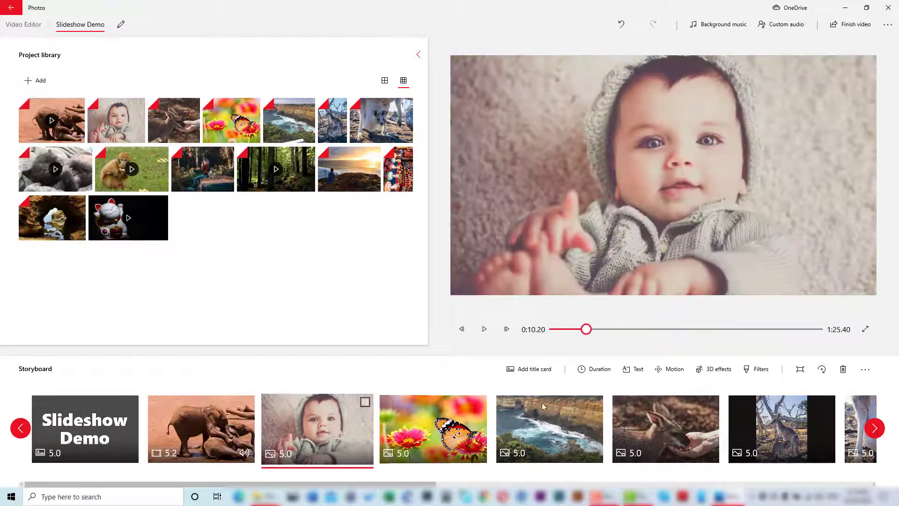
left_click(704, 369)
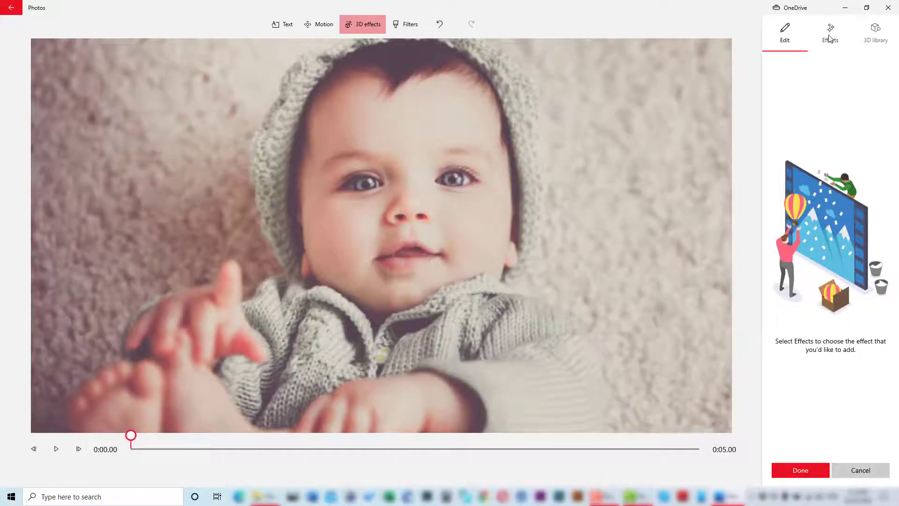
left_click(830, 37)
left_click(805, 130)
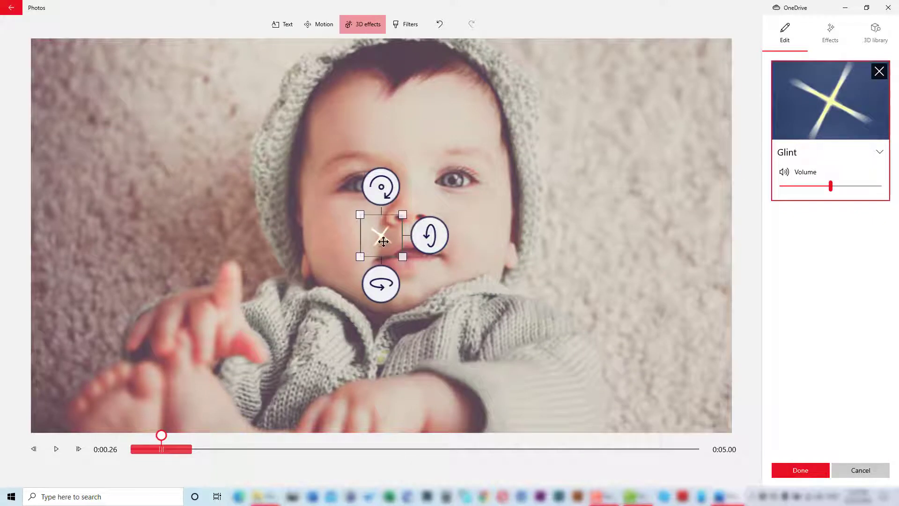
Place the Glint over the baby's eye on the left of the photo and shift its time range to centre on about 0:02.33.
left_click_drag(382, 236, 365, 185)
left_click_drag(161, 437, 399, 415)
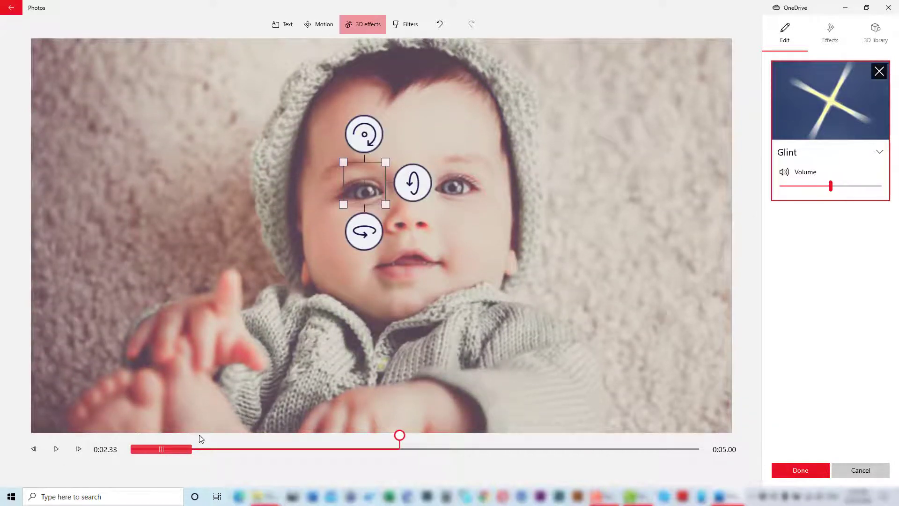
left_click_drag(174, 450, 407, 443)
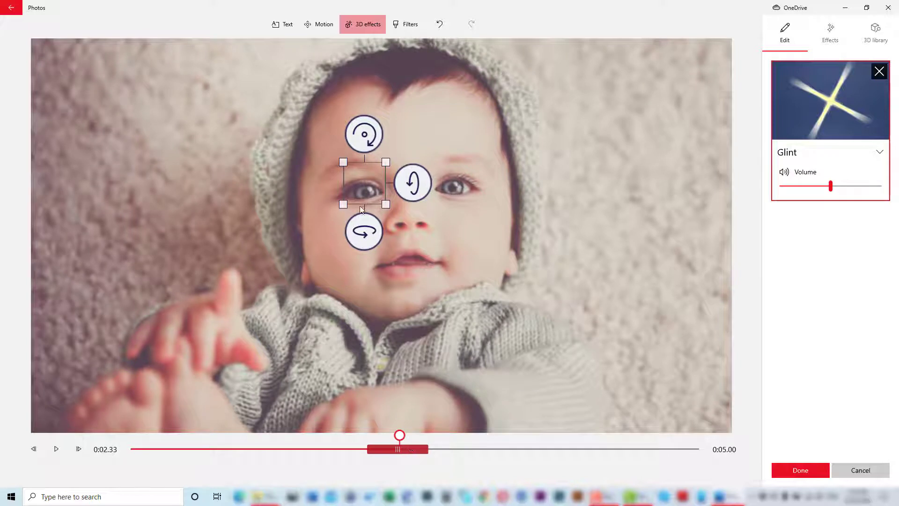
mouse_move(367, 190)
left_mouse_down()
mouse_move(366, 202)
mouse_move(366, 194)
left_mouse_up()
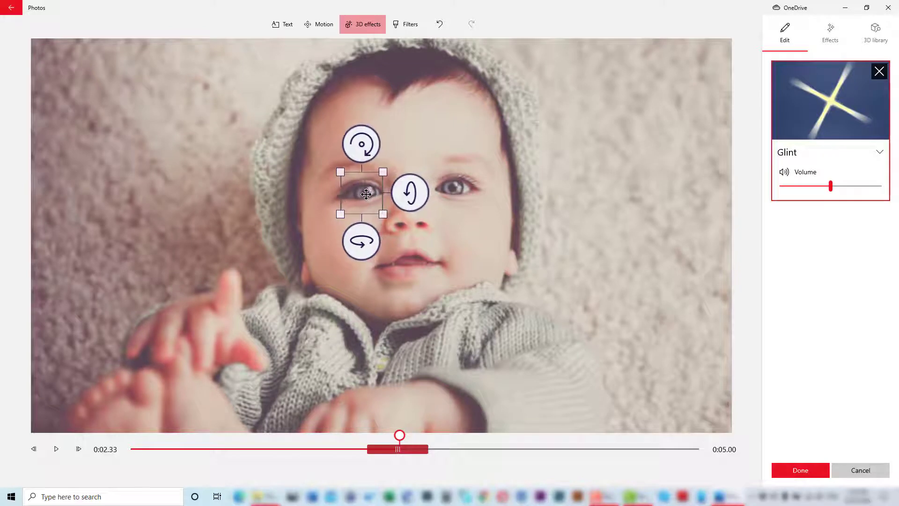
left_click_drag(399, 436, 398, 436)
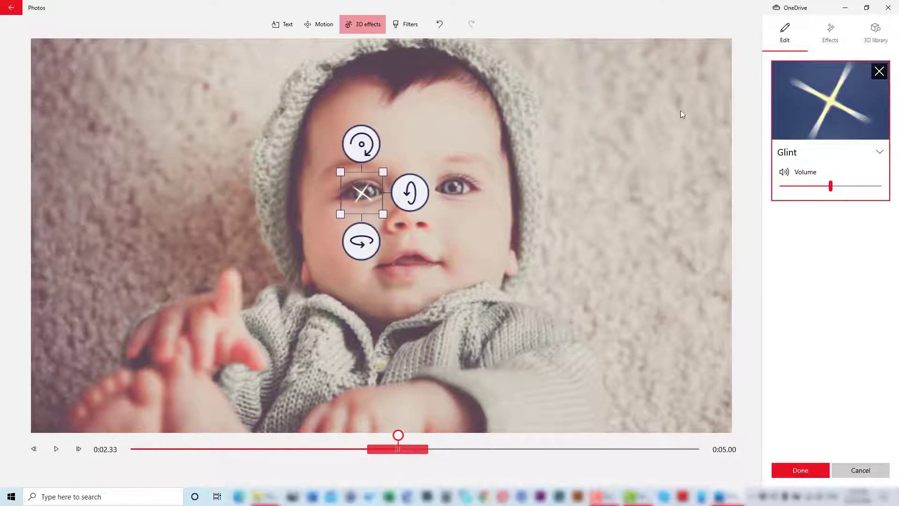
Add a second Glint over the baby's other eye and align its time range with the first one.
left_click(830, 33)
left_click(815, 135)
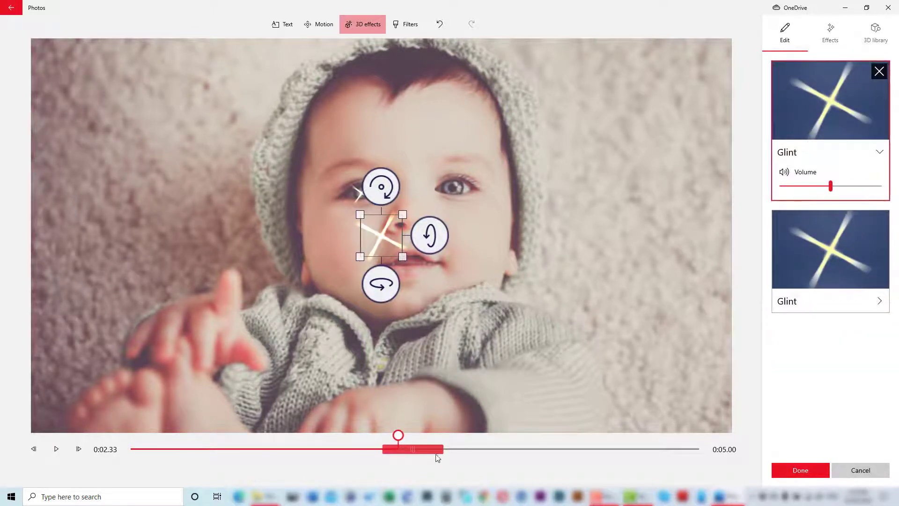
left_click_drag(440, 452, 424, 454)
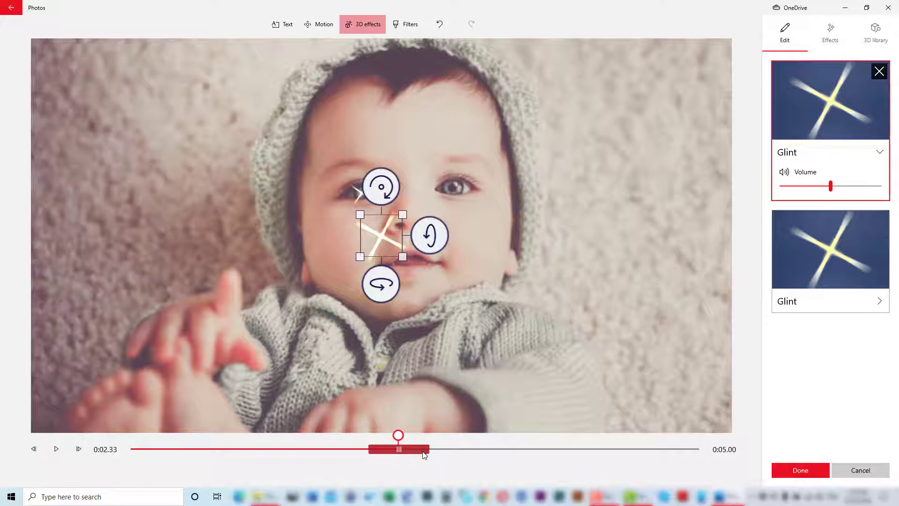
left_click_drag(424, 452, 423, 452)
left_click_drag(389, 236, 460, 189)
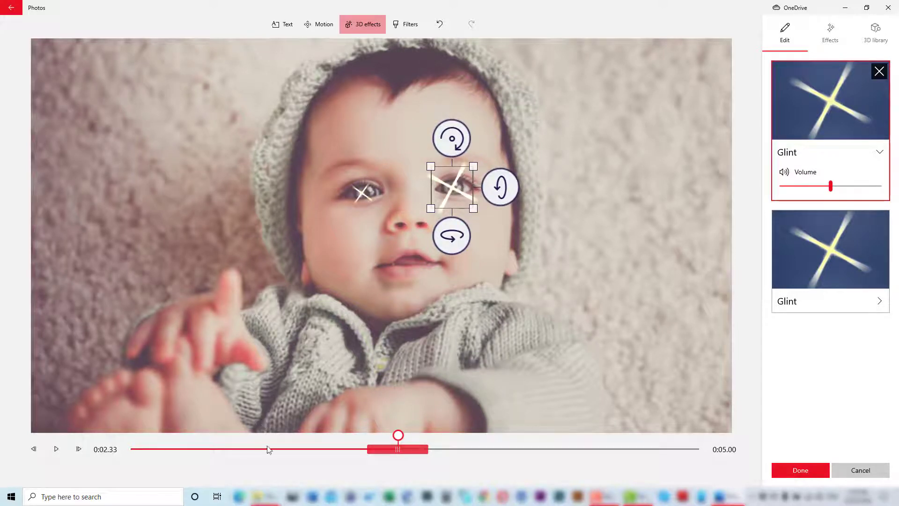
Preview both Glint effects on the baby photo and apply them.
left_click_drag(398, 436, 318, 436)
left_click(56, 450)
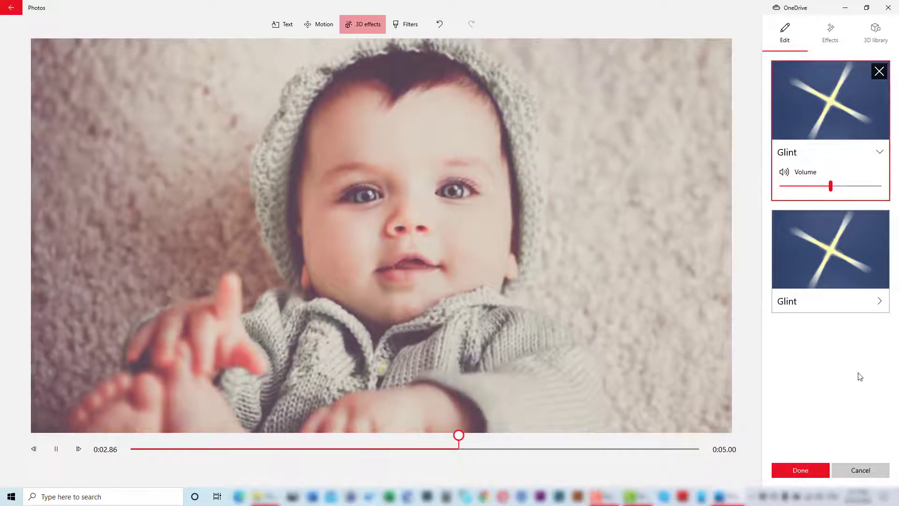
left_click(802, 472)
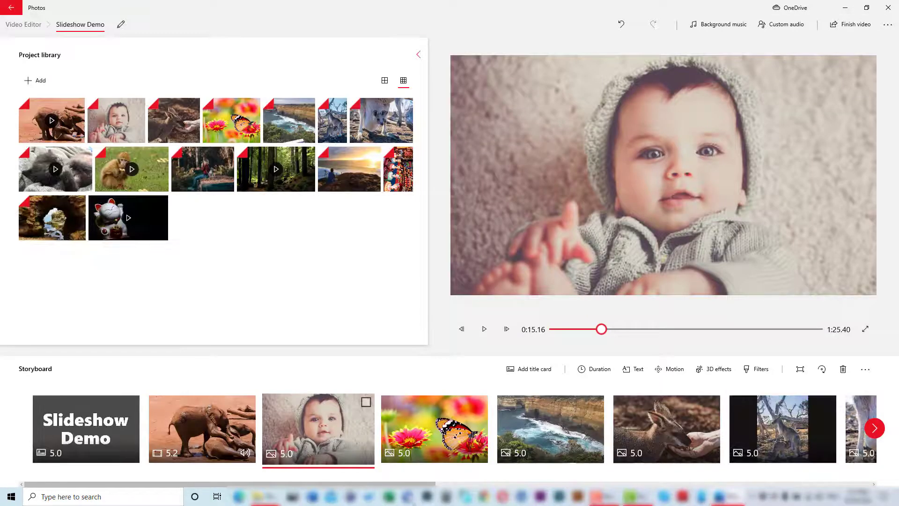
Add the Butterflies 3D effect to the forest clip.
scroll(790, 476, "down", 10)
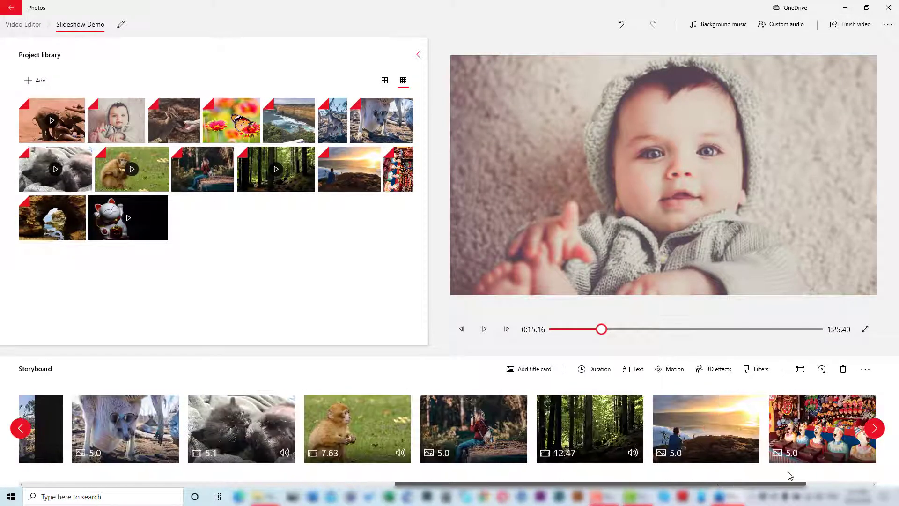
left_click(592, 429)
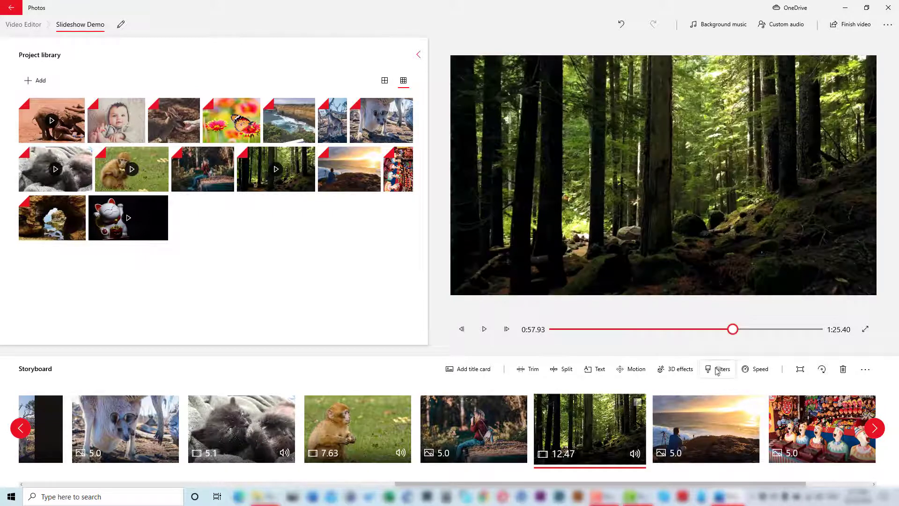
left_click(677, 374)
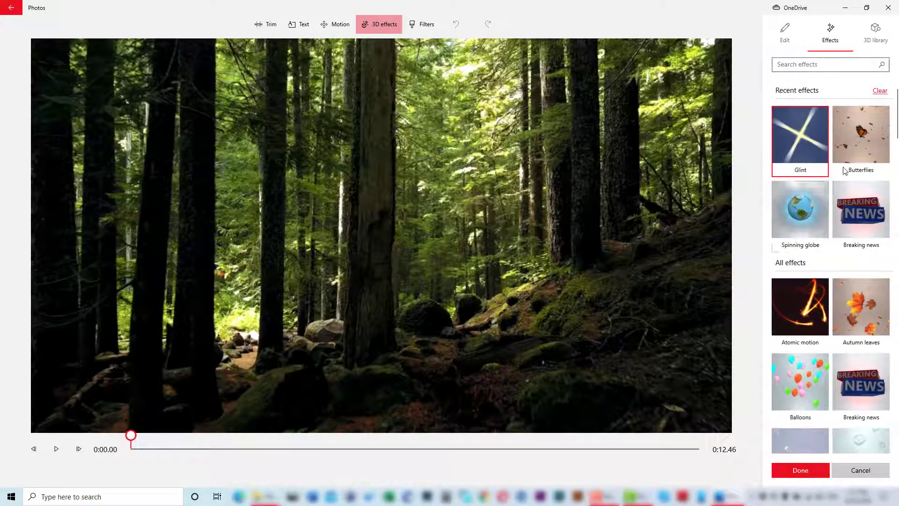
left_click(867, 134)
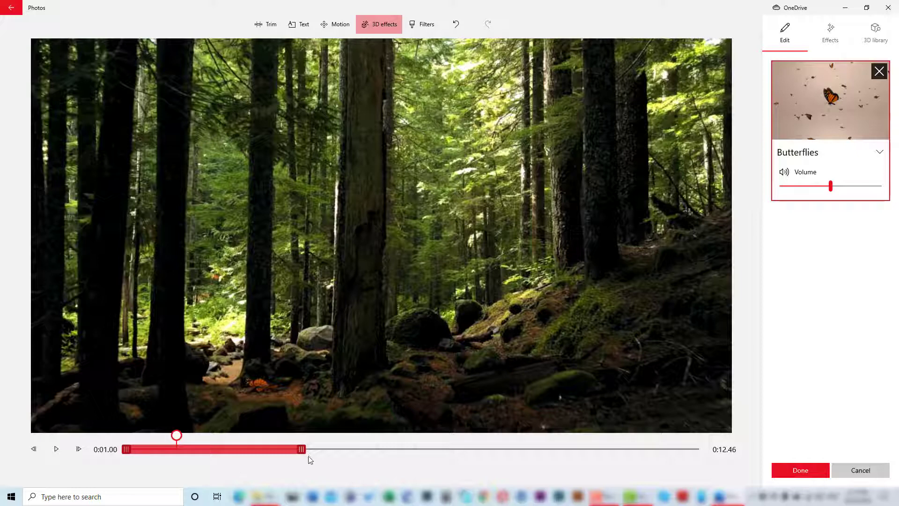
Preview the Butterflies effect briefly and extend its time range to the end of the forest clip.
left_click(58, 448)
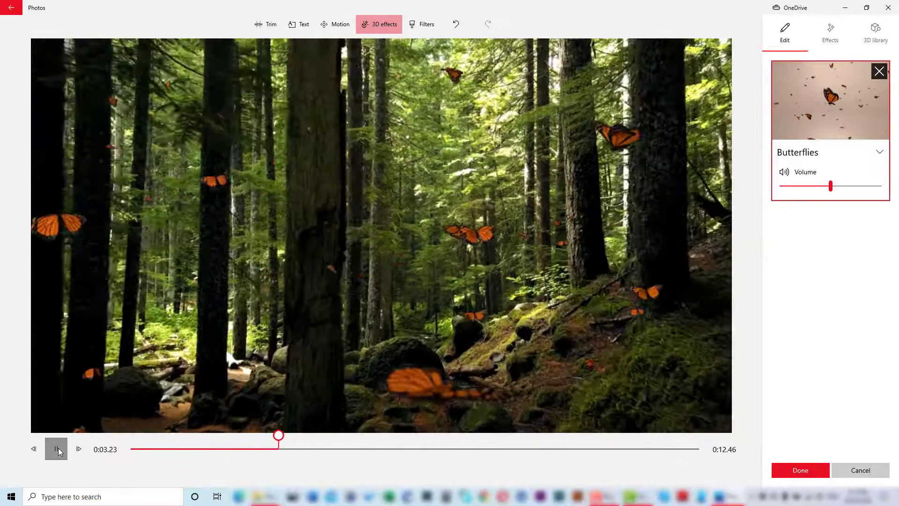
left_click(58, 448)
left_click_drag(302, 454, 694, 425)
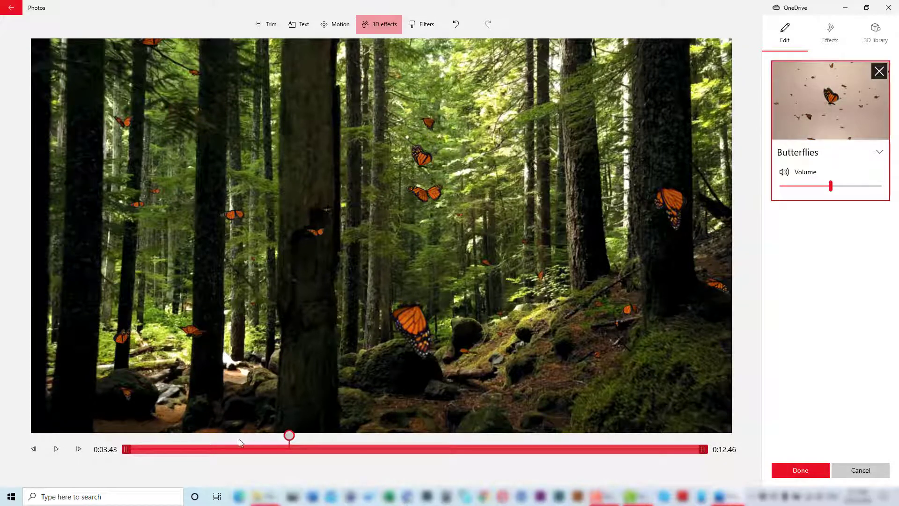
Play the forest clip from the beginning to review the Butterflies effect.
left_click(207, 442)
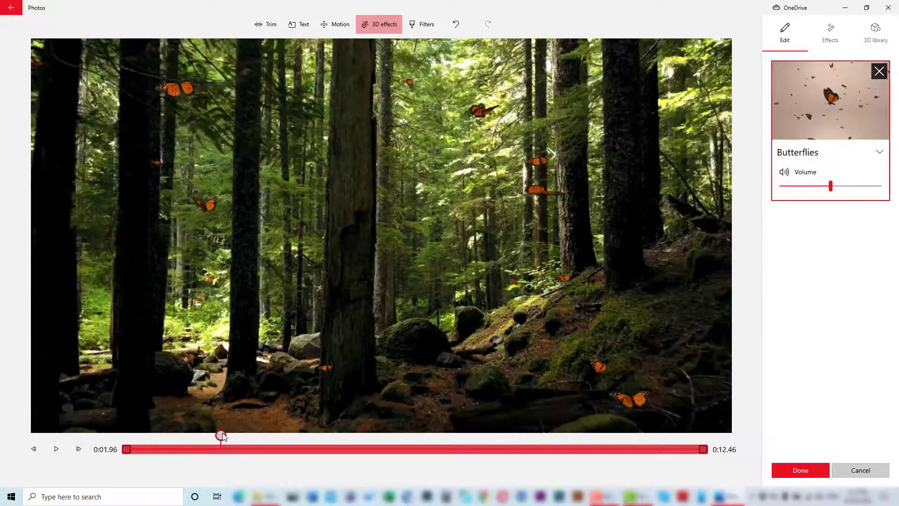
left_click_drag(223, 433, 114, 422)
left_click(56, 449)
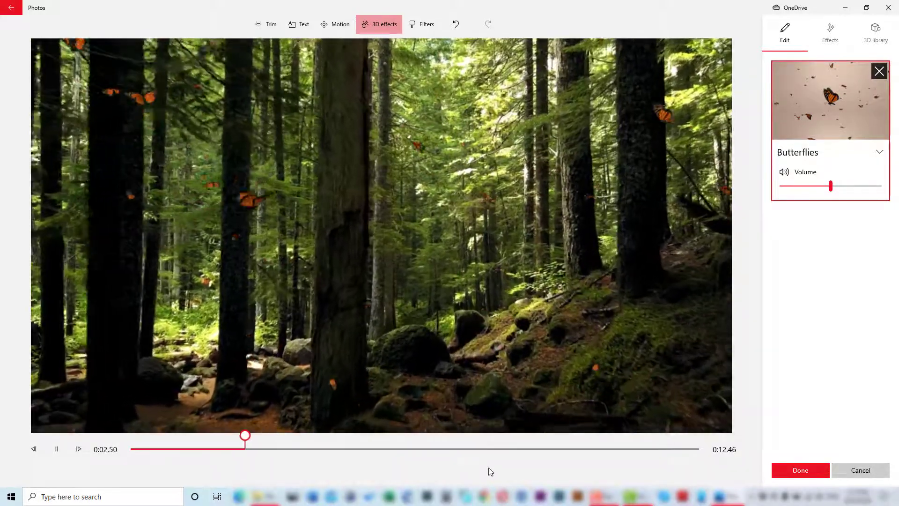
Lower the system volume while the forest clip plays, and apply the Butterflies effect.
key("XF86AudioLowerVolume")
key("XF86AudioLowerVolume")
key("XF86AudioLowerVolume")
key("XF86AudioLowerVolume")
key("XF86AudioLowerVolume")
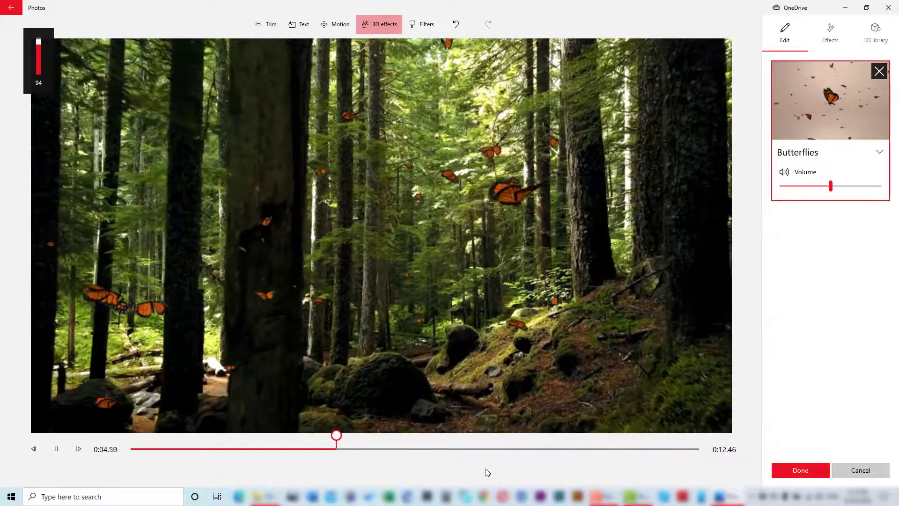
key("XF86AudioLowerVolume")
key("XF86AudioLowerVolume")
key("XF86AudioLowerVolume")
key("XF86AudioLowerVolume")
key("XF86AudioLowerVolume")
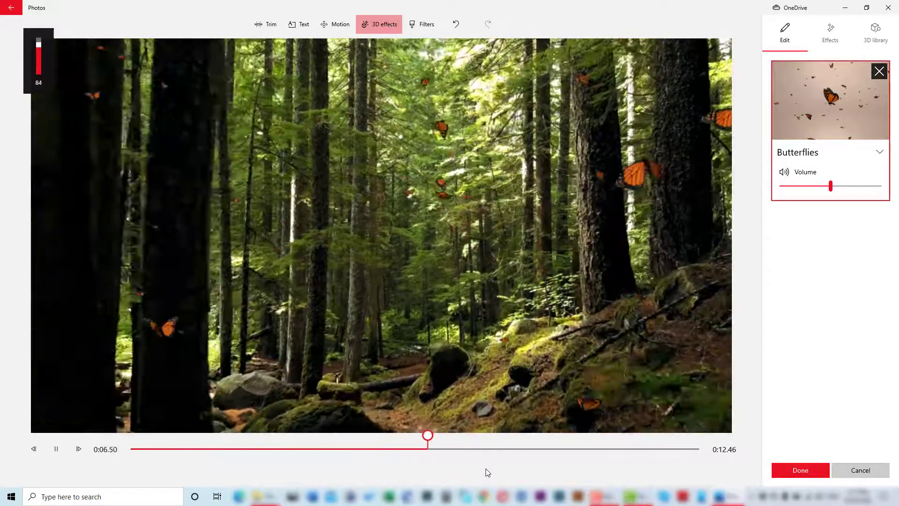
key("XF86AudioLowerVolume")
key("XF86AudioLowerVolume")
key("XF86AudioLowerVolume")
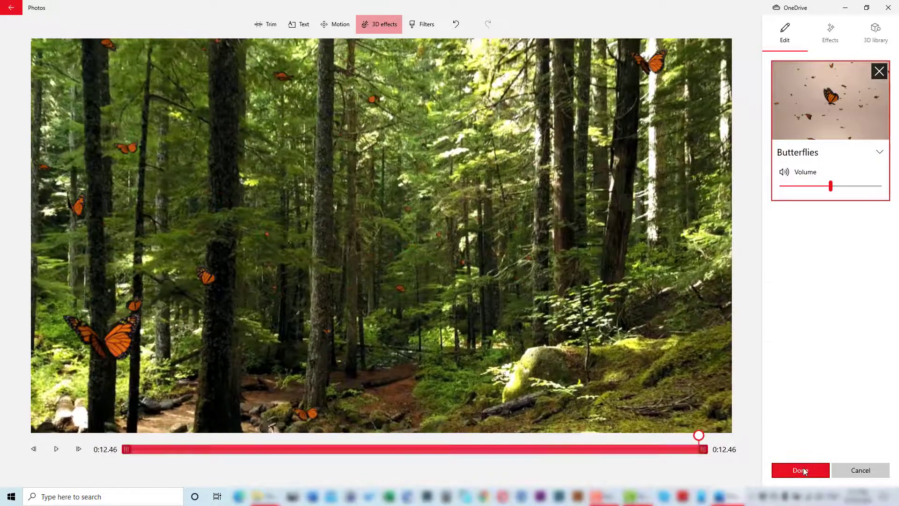
left_click(803, 471)
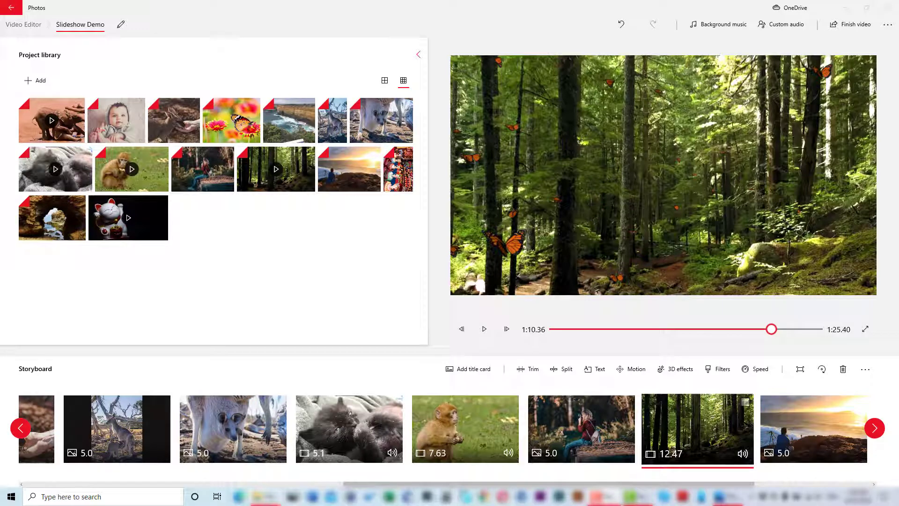
Add the Pterodactyl 3D model from the Animals & Insects library to the coastal cliff photo.
scroll(277, 436, "up", 5)
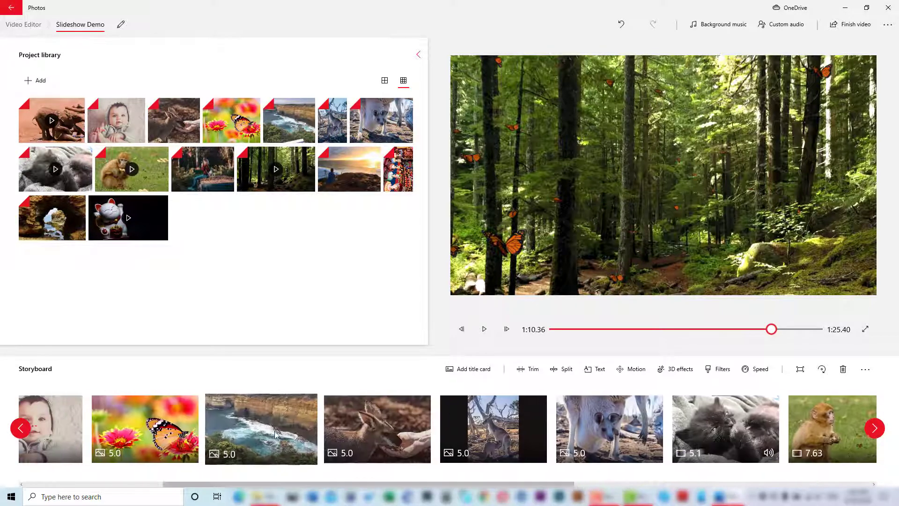
left_click(275, 434)
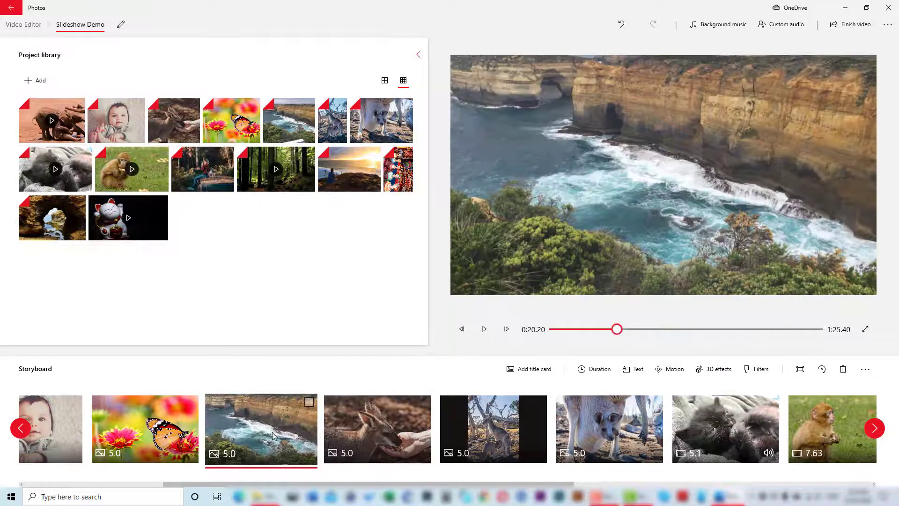
left_click(719, 370)
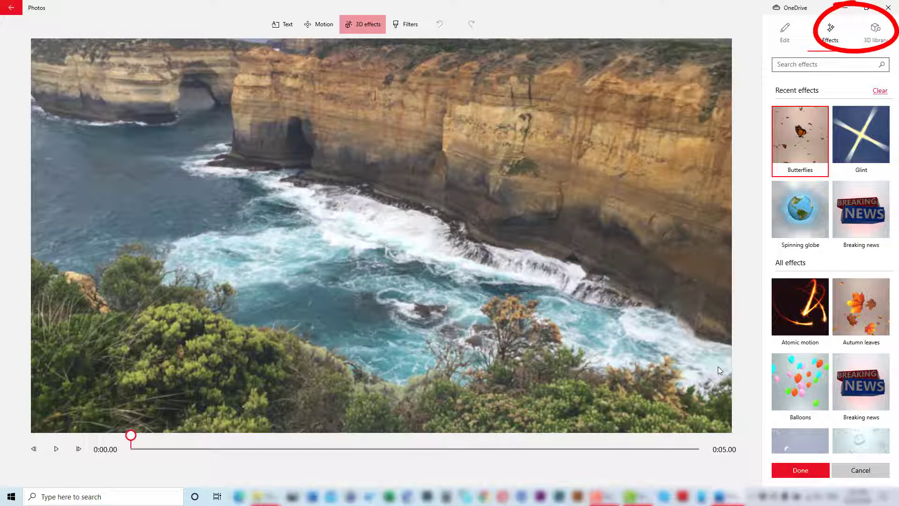
left_click(882, 31)
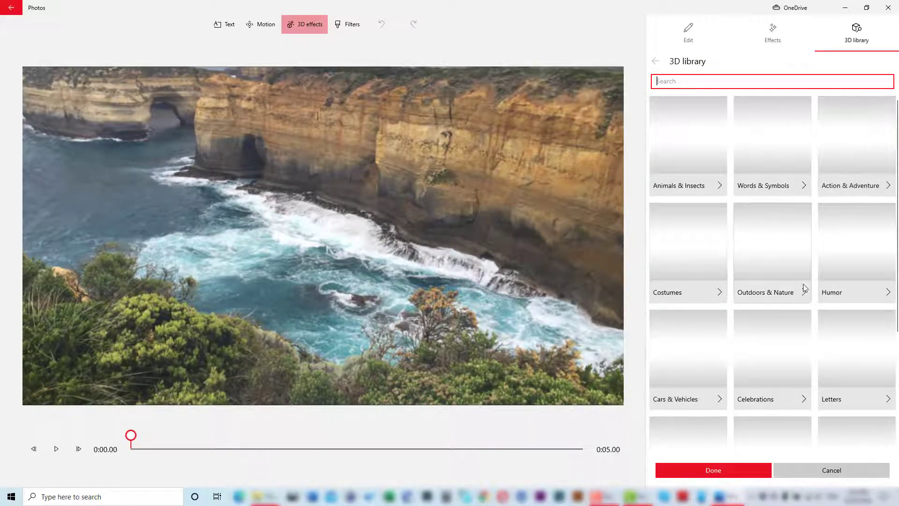
left_click(691, 153)
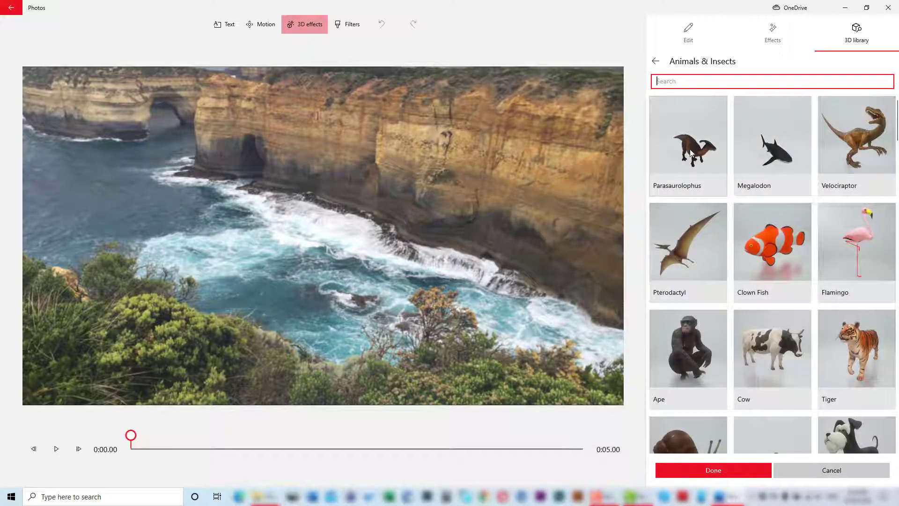
left_click(678, 256)
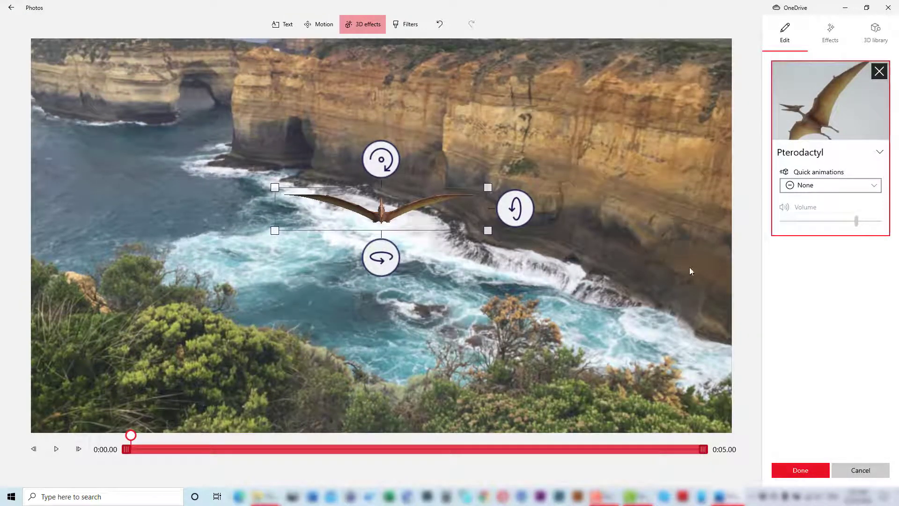
Add the Apatosaurus 3D model from the Animals & Insects library to the same cliff photo.
left_click(872, 38)
scroll(711, 294, "down", 8)
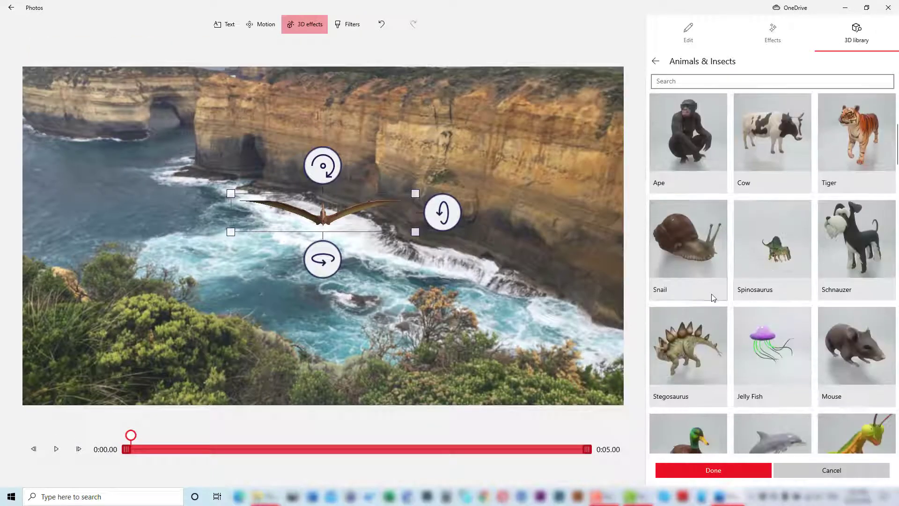
scroll(709, 294, "down", 10)
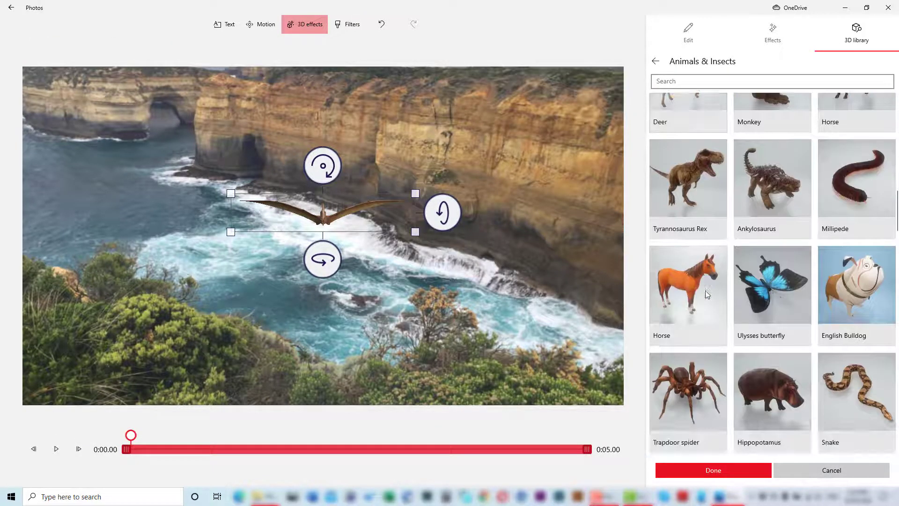
scroll(705, 290, "down", 3)
left_click(676, 300)
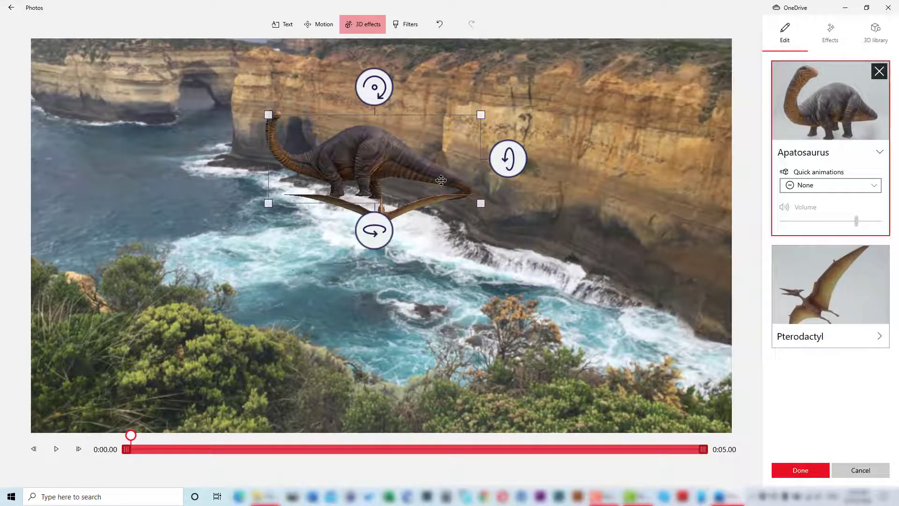
Turn the Apatosaurus to face the sea and place it, enlarged, on the bushes in the photo's lower-left foreground.
left_click_drag(373, 230, 470, 237)
left_click_drag(399, 168, 167, 375)
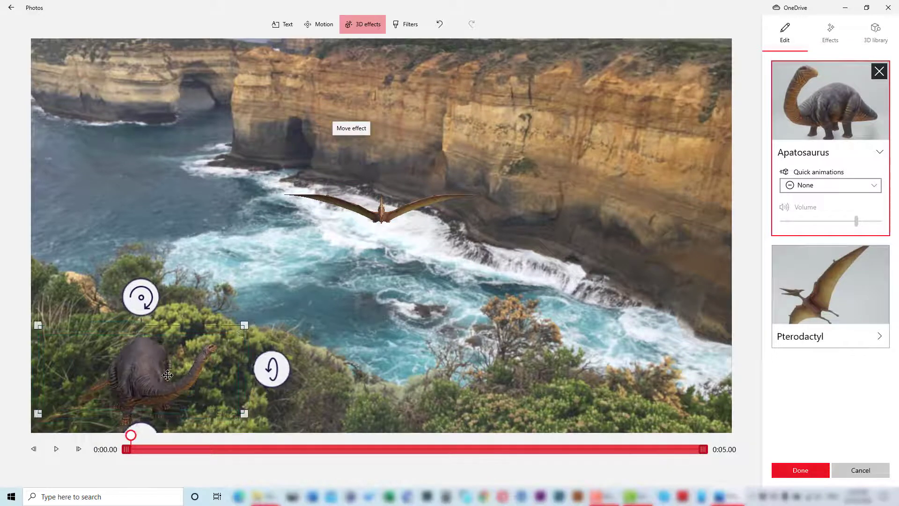
left_click_drag(272, 365, 282, 315)
left_click_drag(254, 258, 472, 199)
left_click_drag(397, 221, 393, 225)
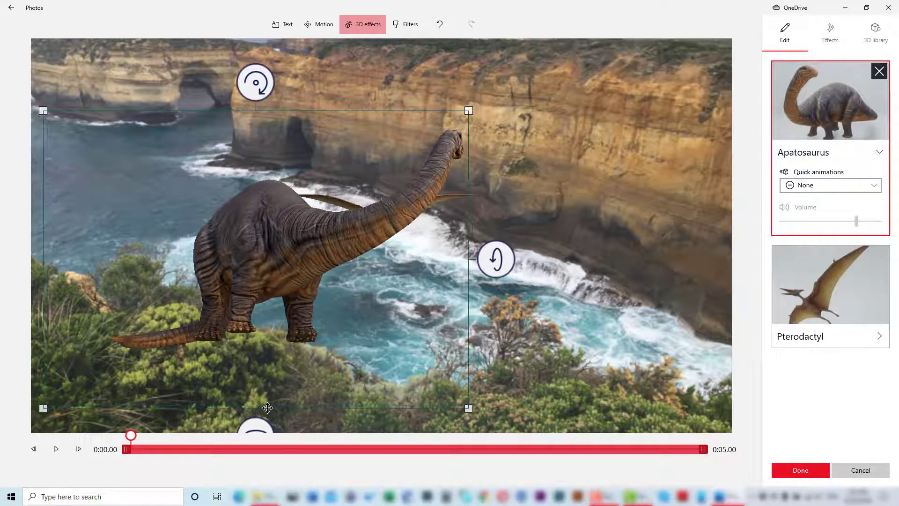
mouse_move(261, 428)
left_mouse_down()
mouse_move(237, 426)
mouse_move(246, 426)
left_mouse_up()
left_click_drag(258, 276, 154, 373)
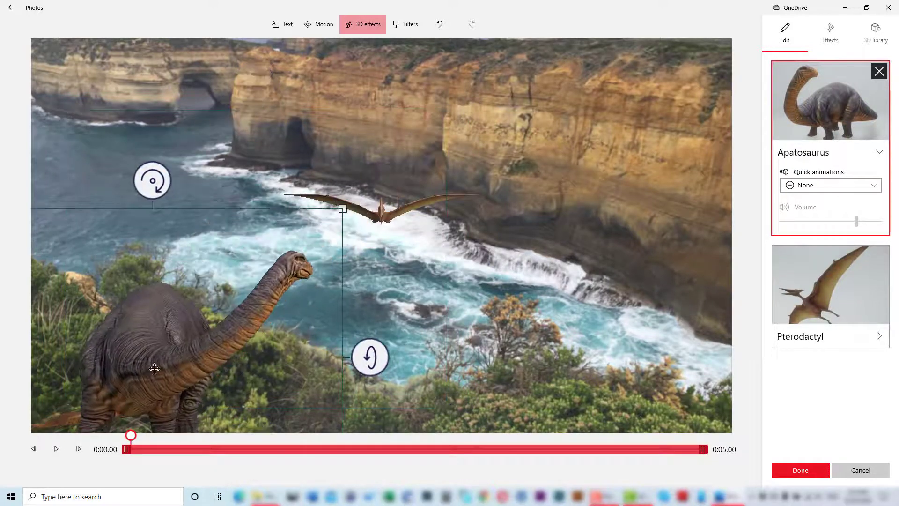
left_click_drag(340, 210, 427, 136)
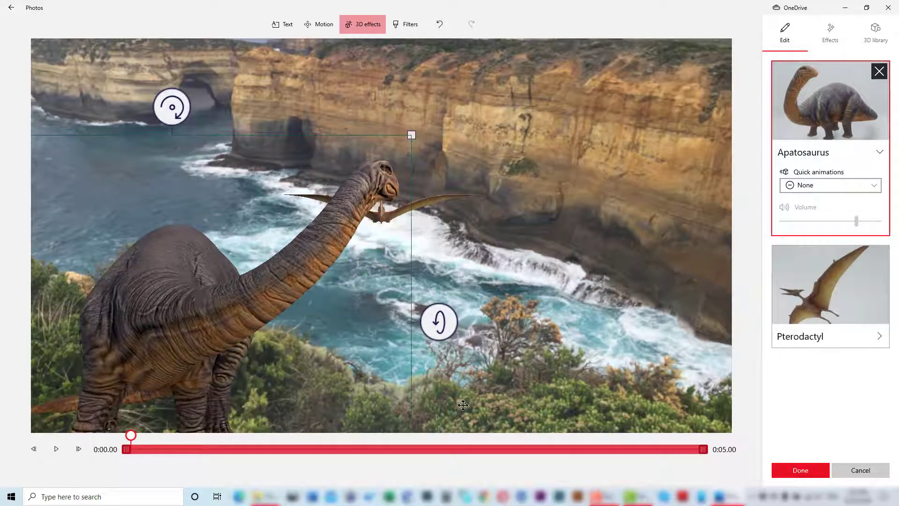
Tilt and enlarge the Pterodactyl and place it in front of the cliffs in the photo's upper-right area.
left_click(821, 288)
left_click_drag(453, 200, 553, 123)
left_click_drag(552, 167, 498, 169)
left_click_drag(671, 121, 672, 170)
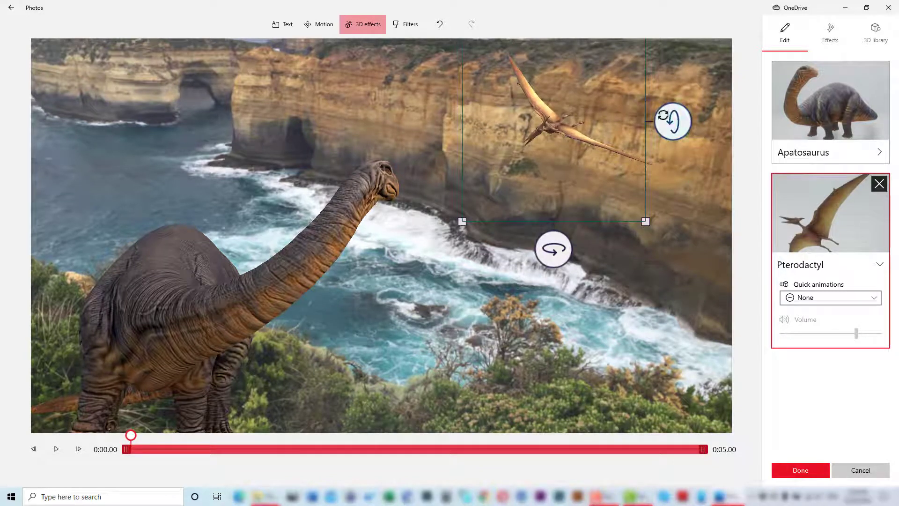
left_click_drag(460, 221, 332, 364)
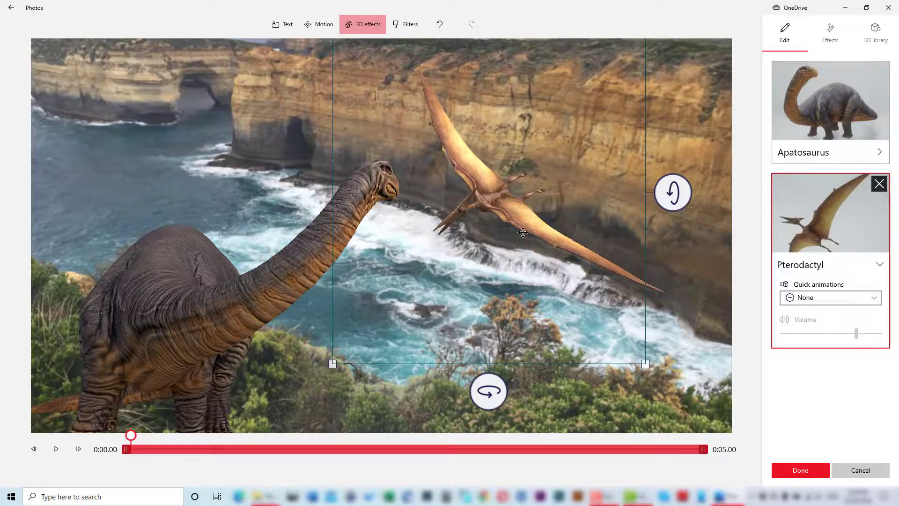
left_click_drag(549, 204, 599, 145)
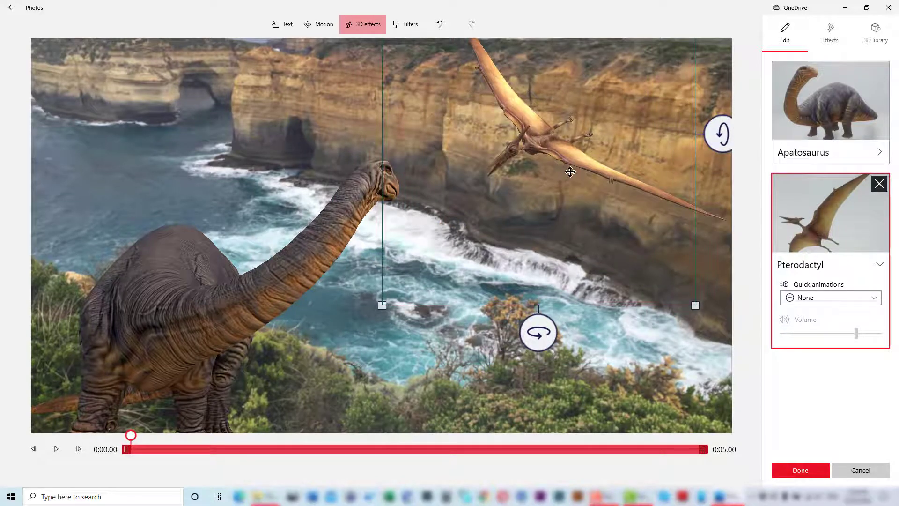
Preview the cliff photo with both dinosaurs and apply the 3D effects.
left_click(55, 454)
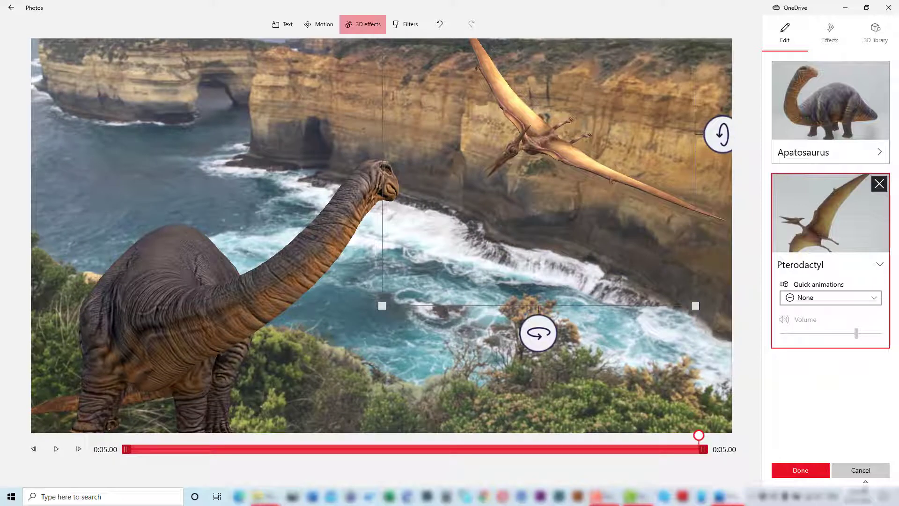
left_click(795, 471)
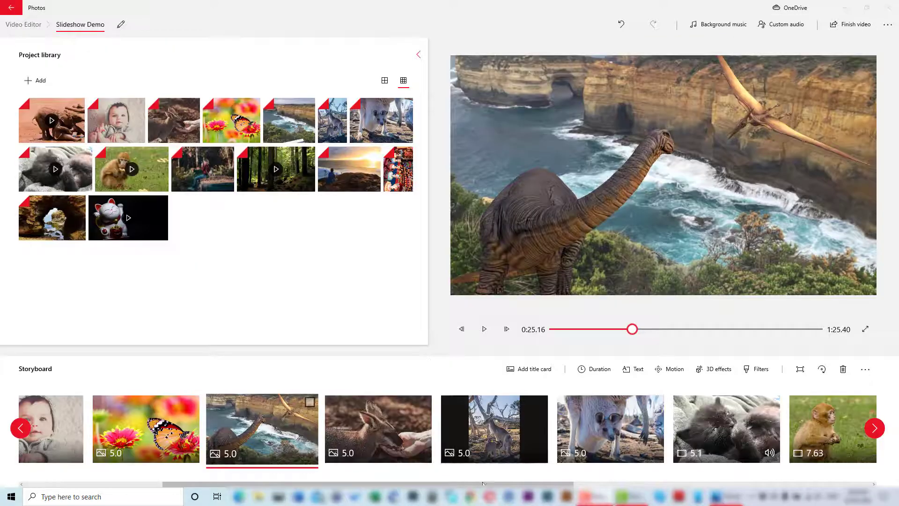
Add a title card beside the rock arch photo and move it to the very end of the storyboard.
left_click_drag(482, 484, 741, 484)
left_click(874, 428)
left_click(829, 435)
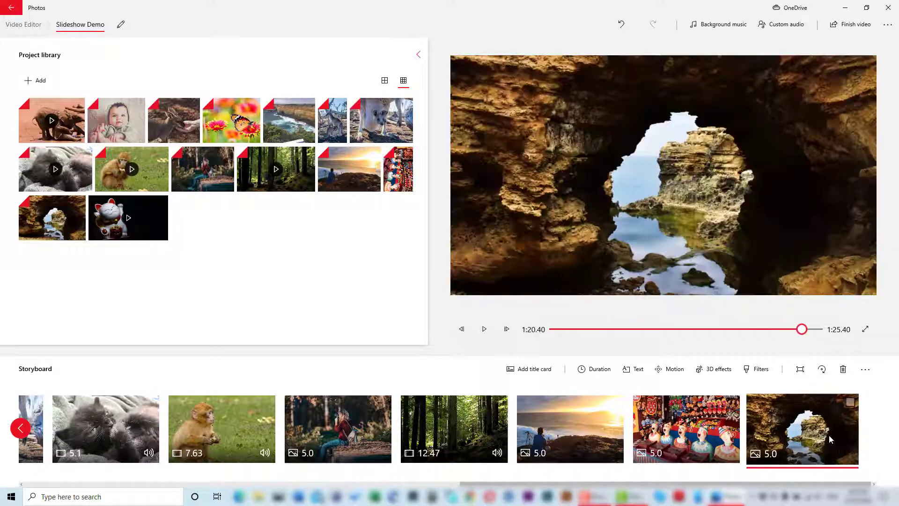
left_click(538, 370)
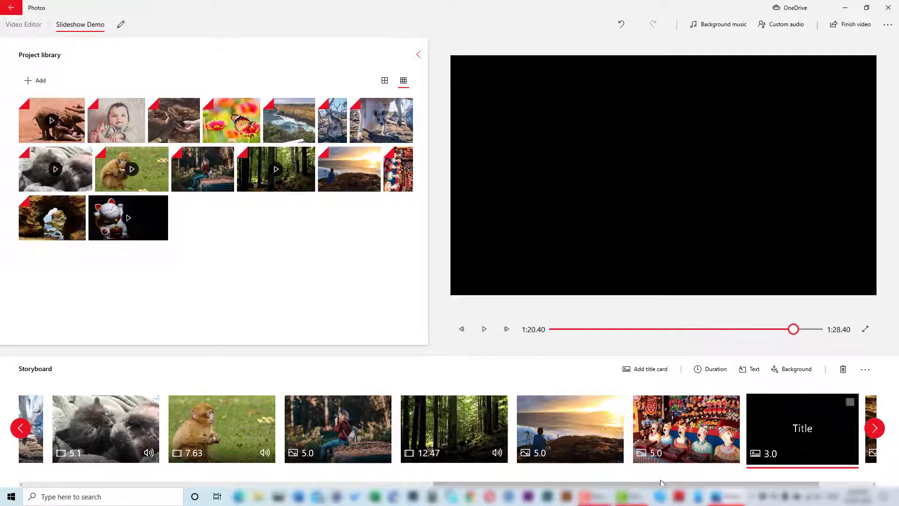
left_click_drag(806, 484, 860, 483)
left_click_drag(701, 430, 824, 437)
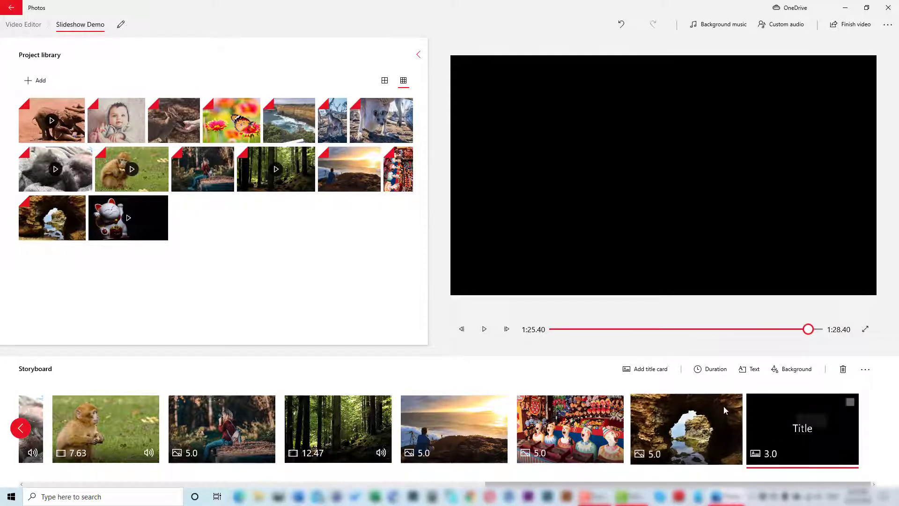
Set the closing title card's duration to 7 seconds and keep its black background.
left_click(712, 369)
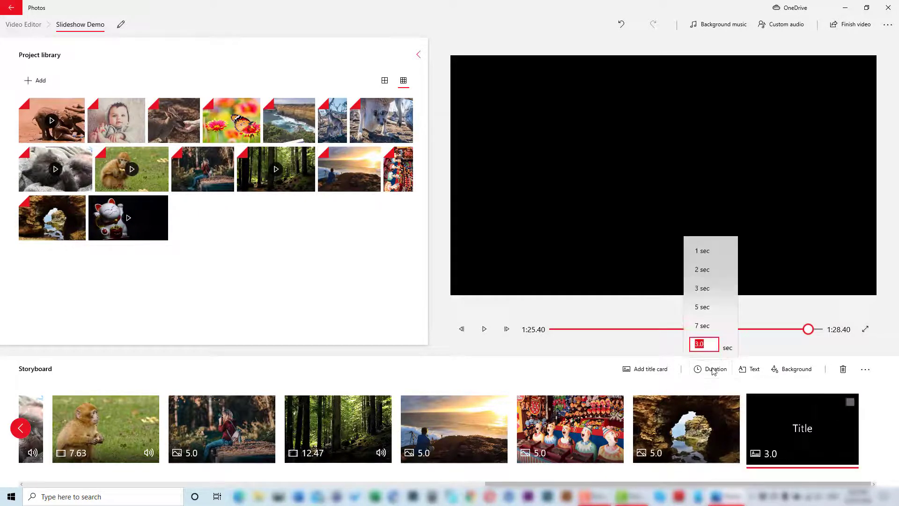
left_click(700, 326)
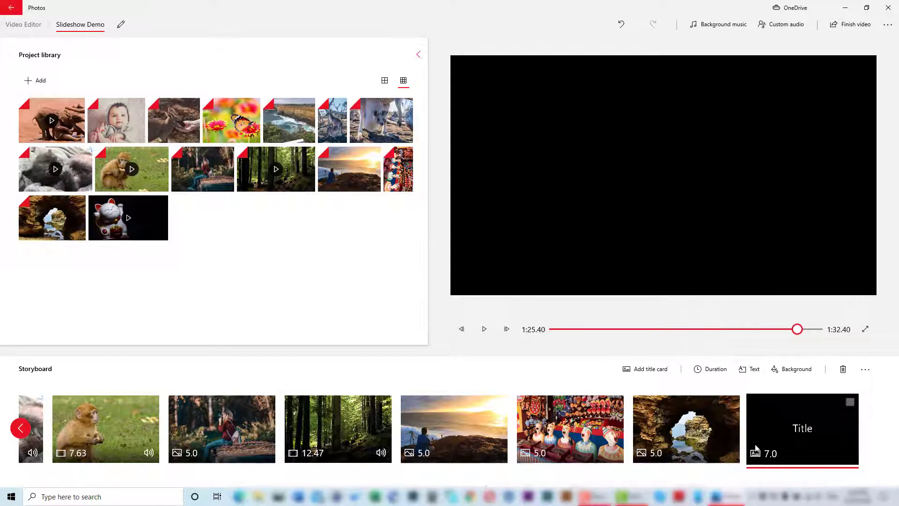
left_click(791, 370)
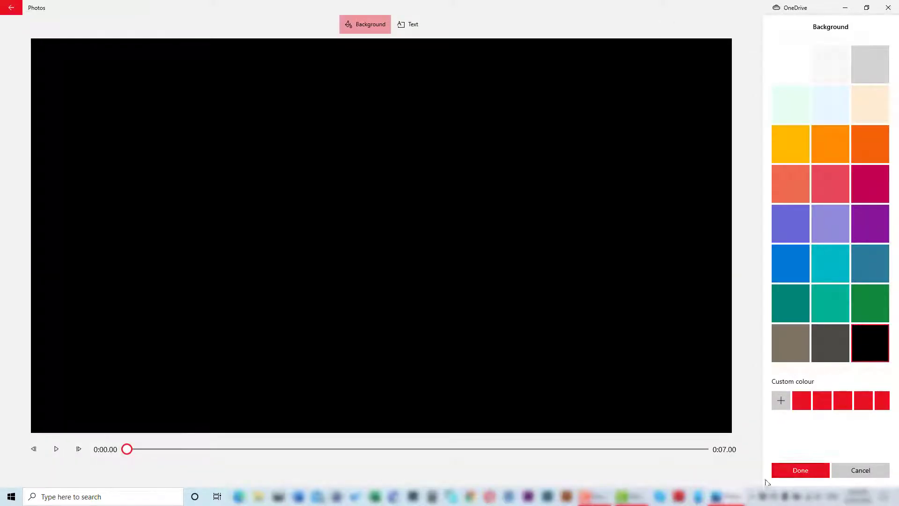
left_click(808, 470)
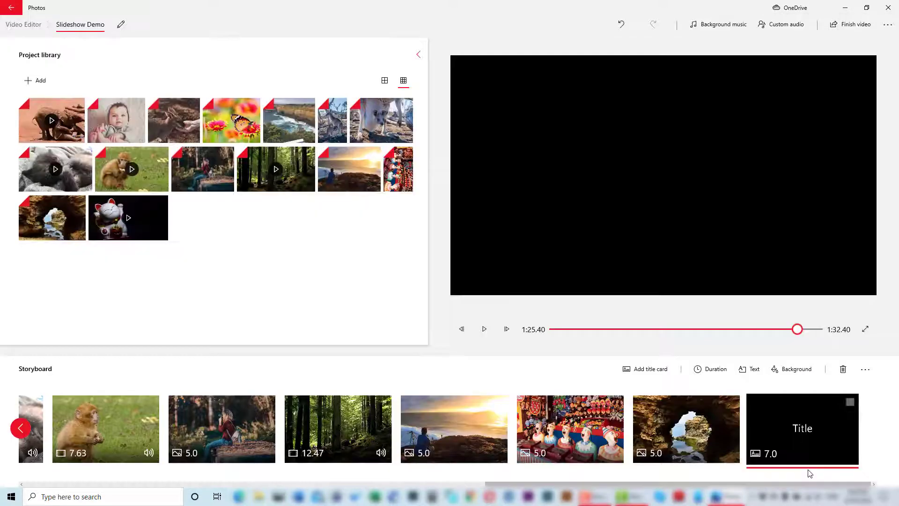
Replace the closing card's text with "THE END" and "another KTP Production" on a second line.
left_click(751, 370)
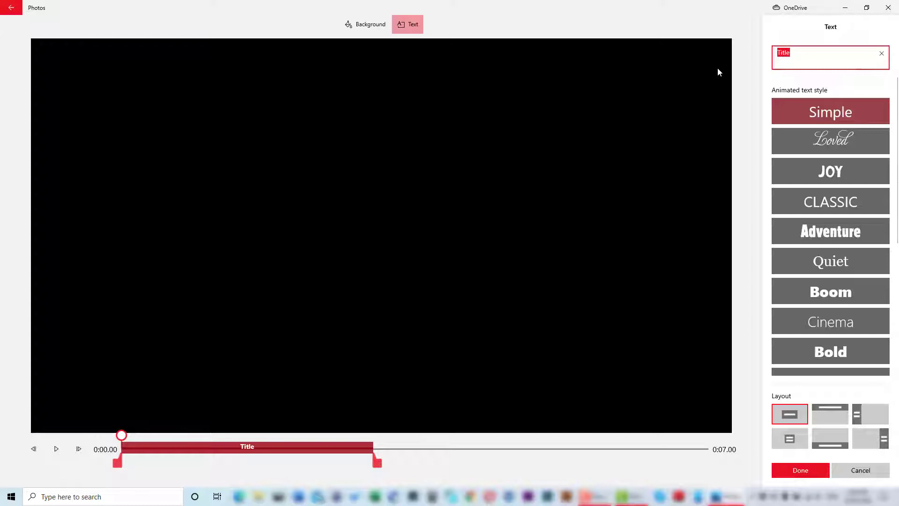
type("THE END")
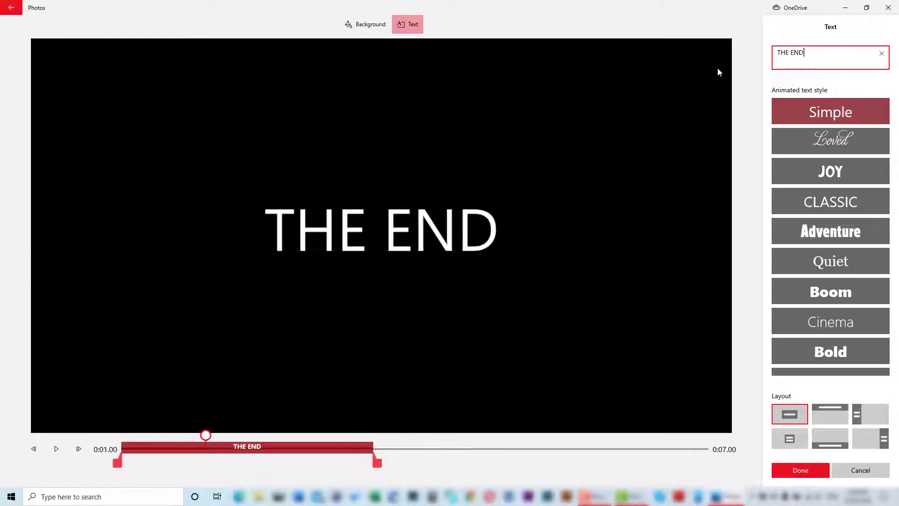
key("Return")
type("another KTP Productio")
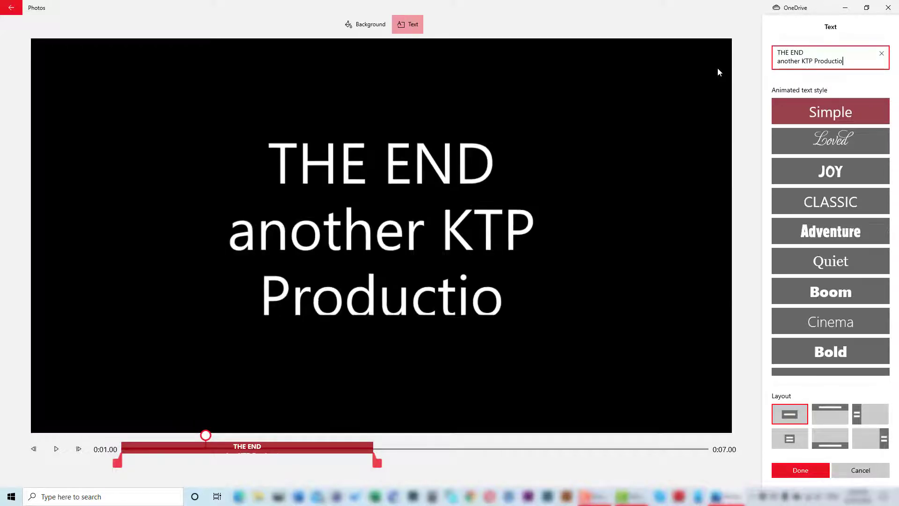
type("n")
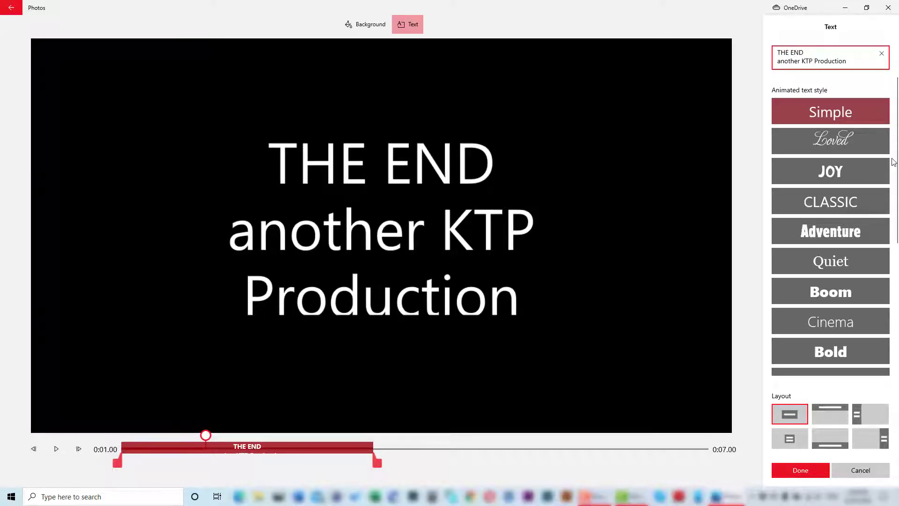